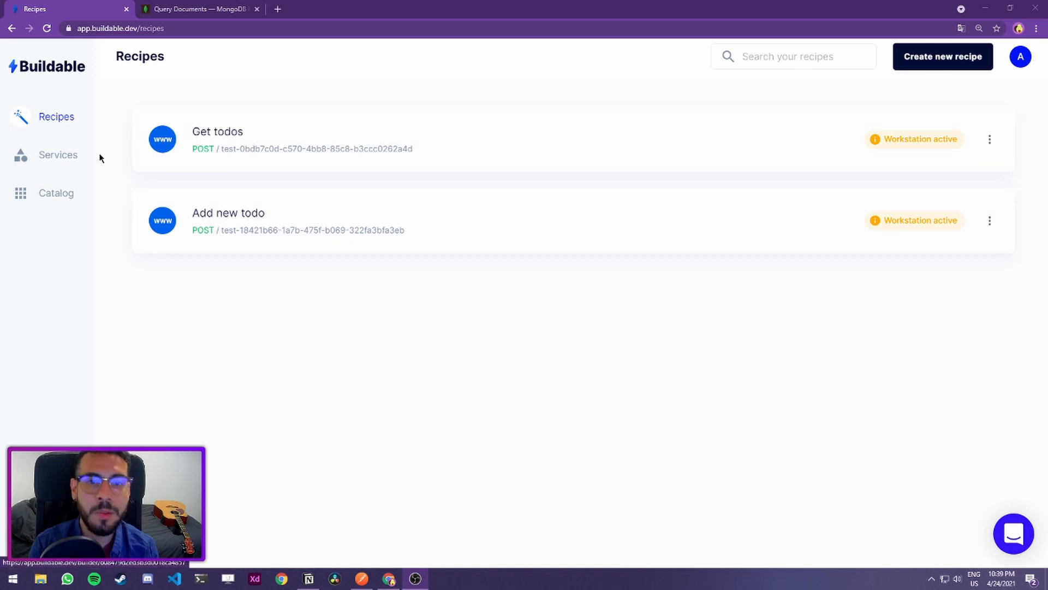
Open the todos service to view its stored data and return to the recipes list
{"action": "left_click", "coordinate": [55, 162]}
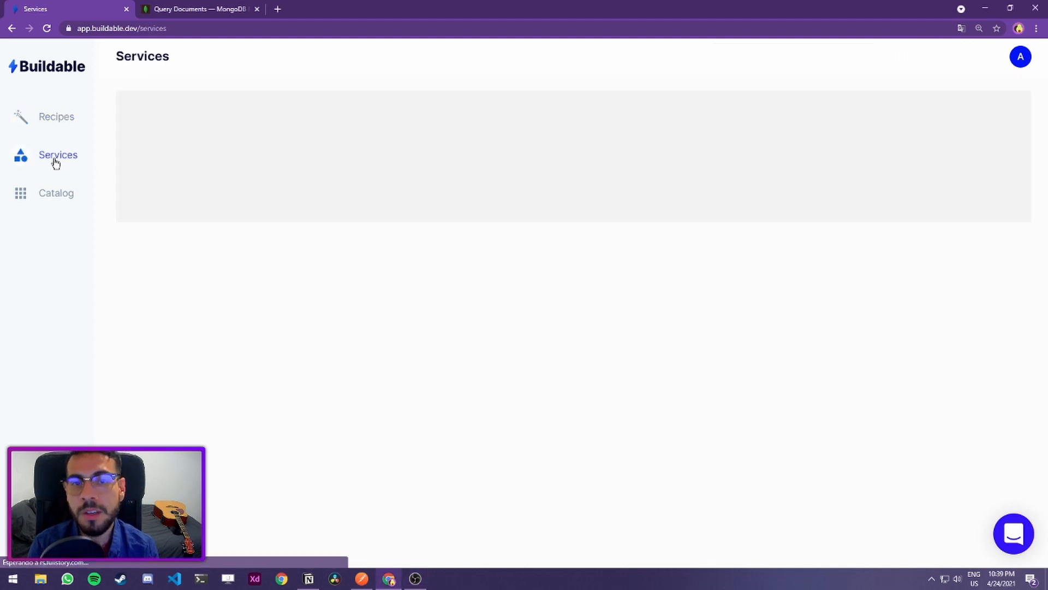
{"action": "left_click", "coordinate": [144, 142]}
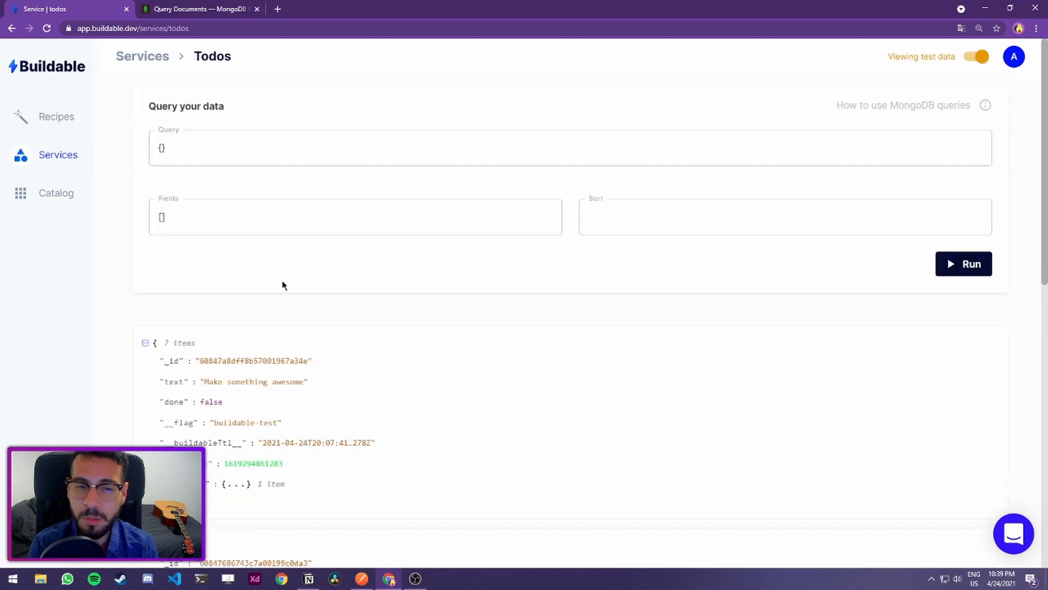
{"action": "left_click", "coordinate": [65, 119]}
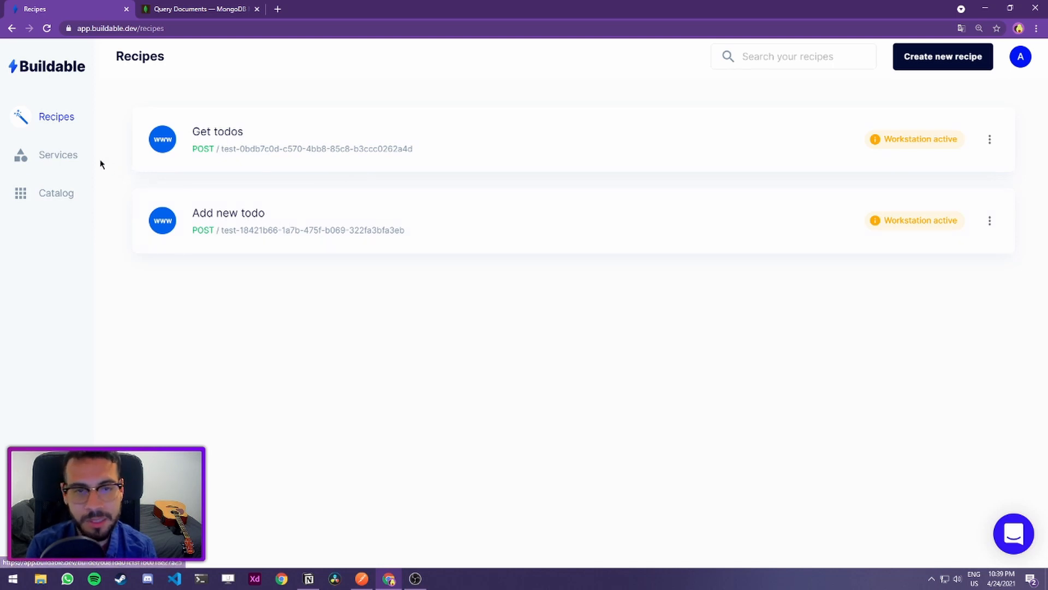
Generate the CRUD recipes for the todos service and look through the resulting recipes list
{"action": "left_click", "coordinate": [58, 158]}
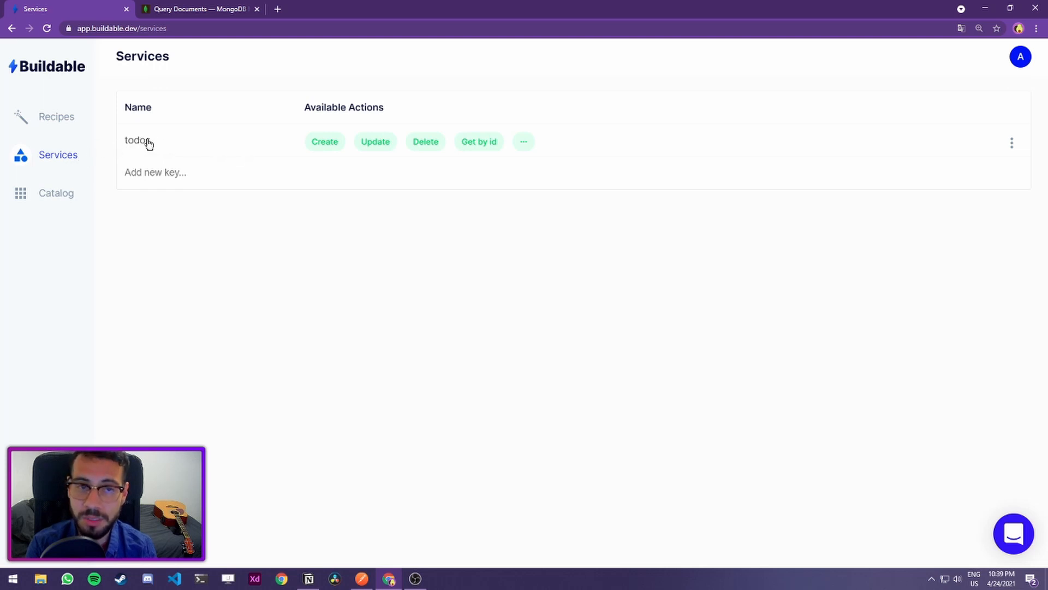
{"action": "left_click", "coordinate": [1013, 144]}
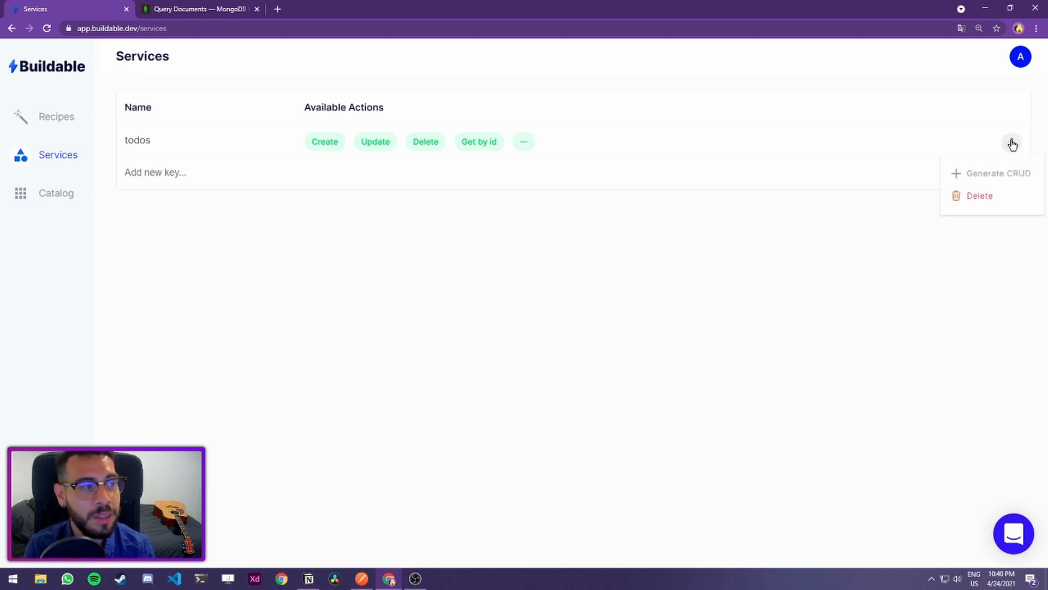
{"action": "left_click", "coordinate": [990, 176]}
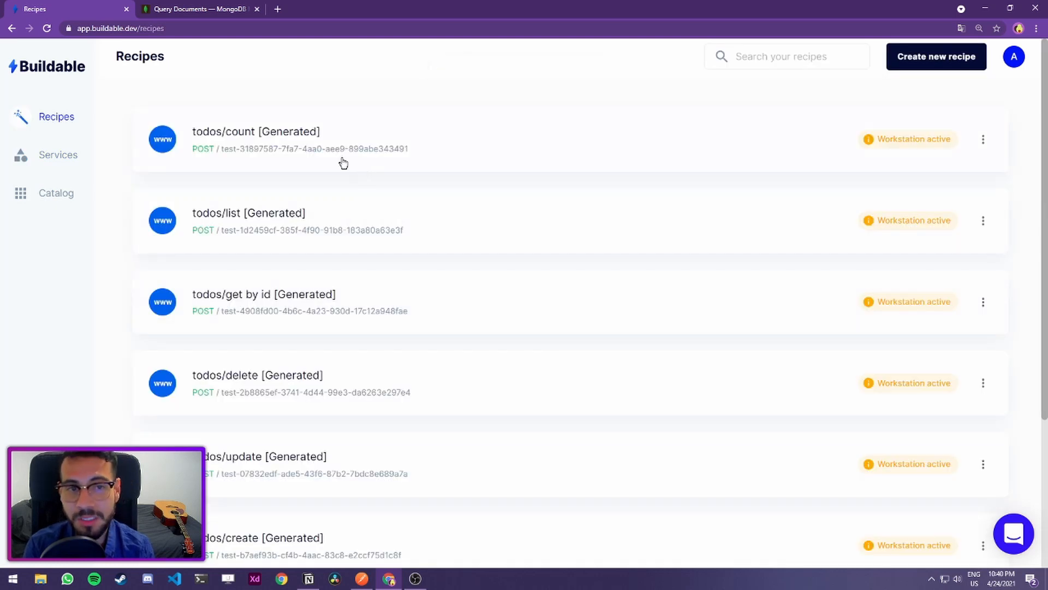
{"action": "scroll", "coordinate": [295, 117], "scroll_direction": "down", "scroll_amount": 1}
{"action": "scroll", "coordinate": [295, 110], "scroll_direction": "down", "scroll_amount": 3}
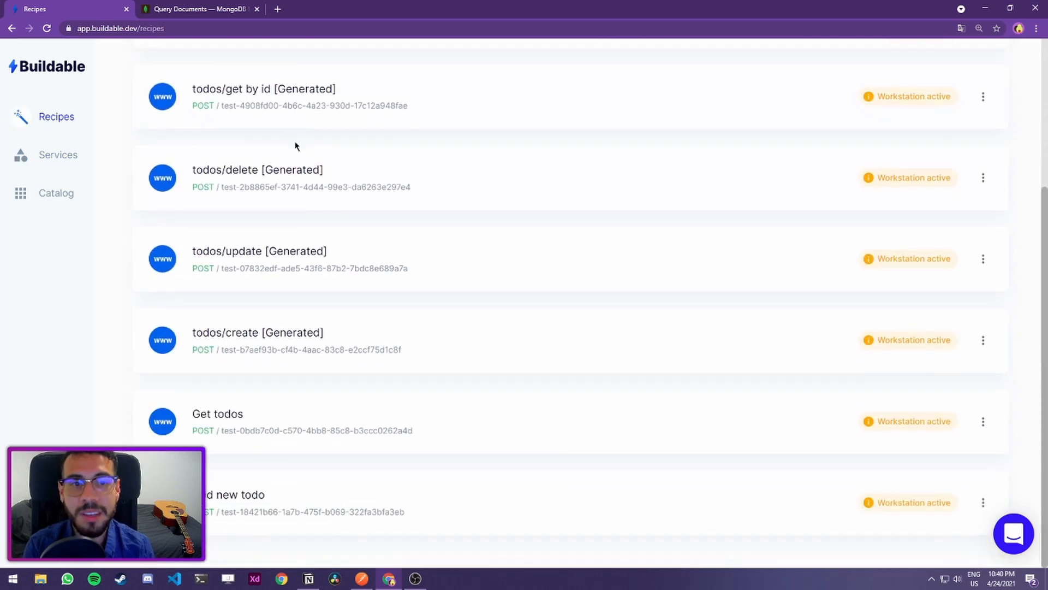
{"action": "scroll", "coordinate": [295, 145], "scroll_direction": "up", "scroll_amount": 4}
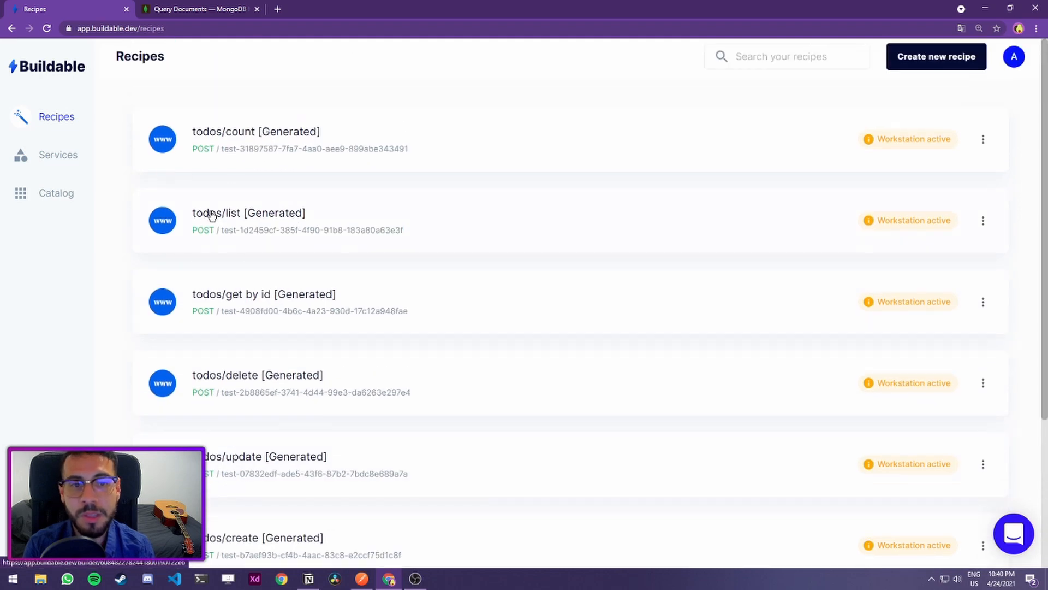
Test the todos/list [Generated] recipe and inspect the rows in its response step
{"action": "left_click", "coordinate": [225, 218]}
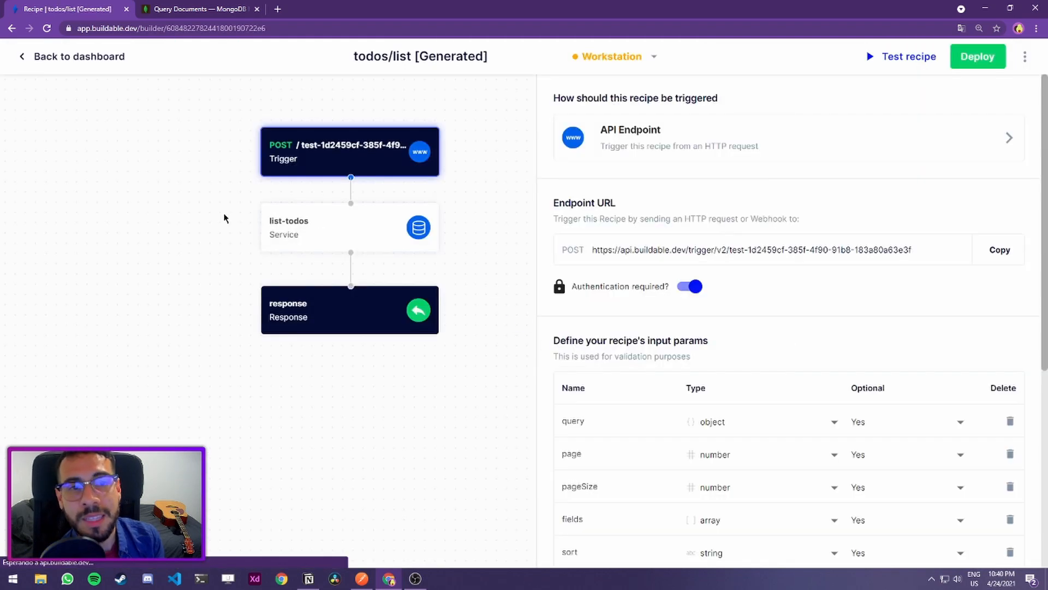
{"action": "left_click", "coordinate": [897, 59]}
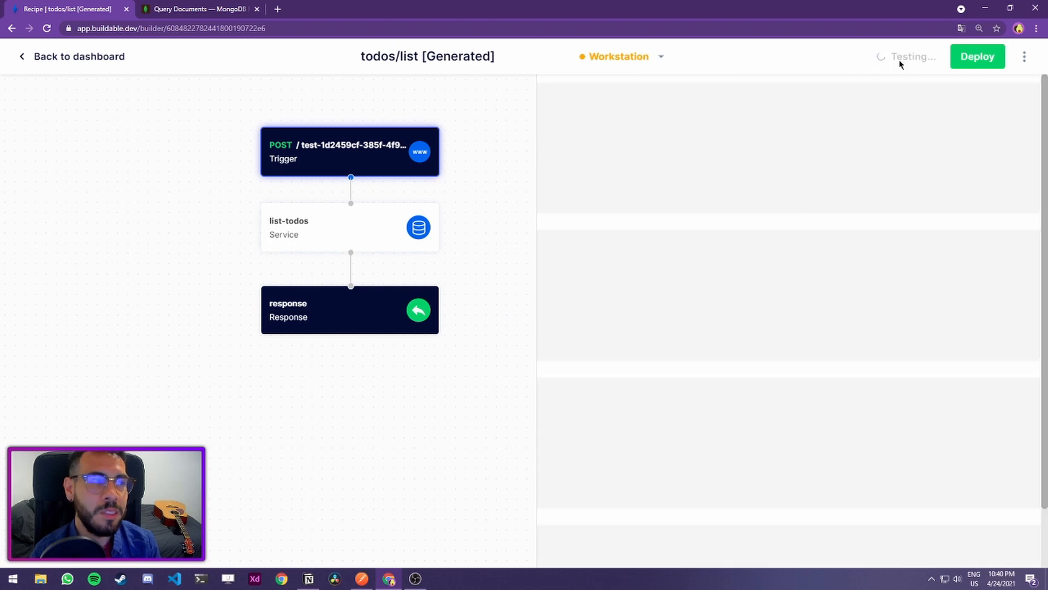
{"action": "left_click", "coordinate": [623, 320]}
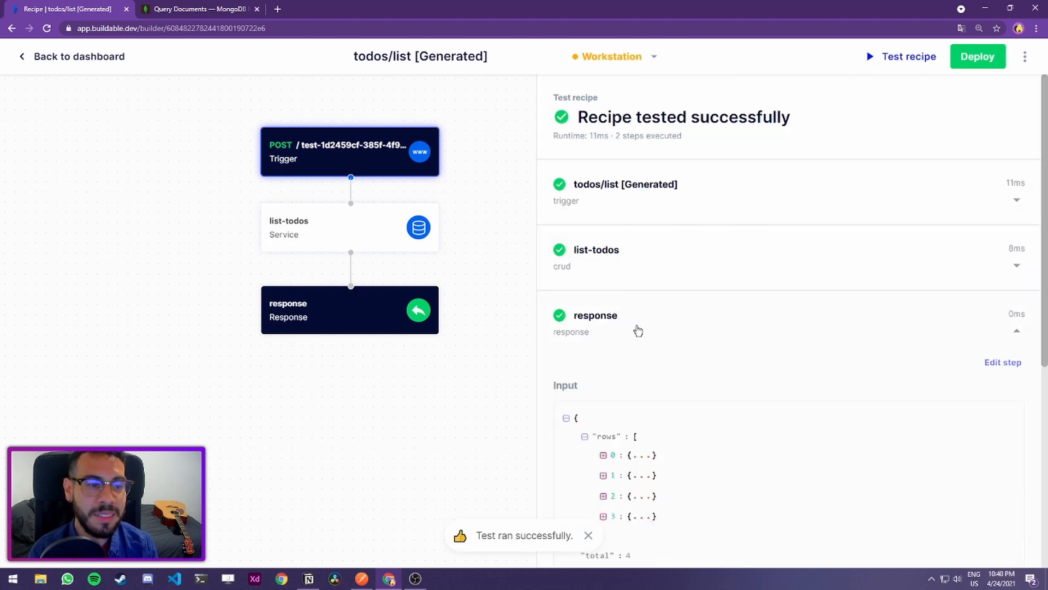
{"action": "scroll", "coordinate": [622, 333], "scroll_direction": "down", "scroll_amount": 3}
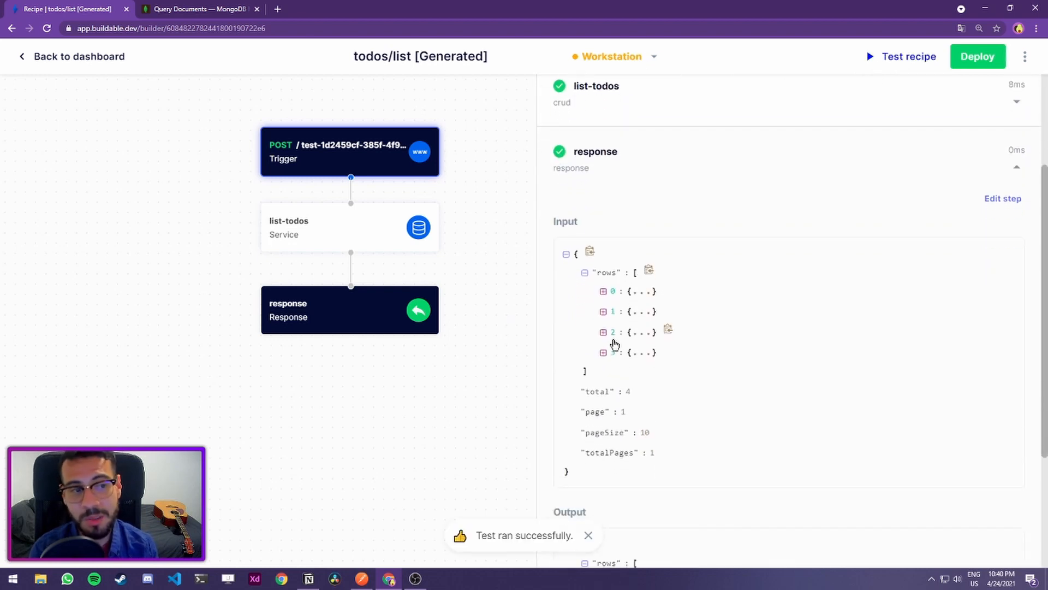
Examine the todos/list trigger's input params and the query, page, pageSize and sort entries of its example payload
{"action": "scroll", "coordinate": [595, 327], "scroll_direction": "up", "scroll_amount": 3}
{"action": "left_click", "coordinate": [361, 144]}
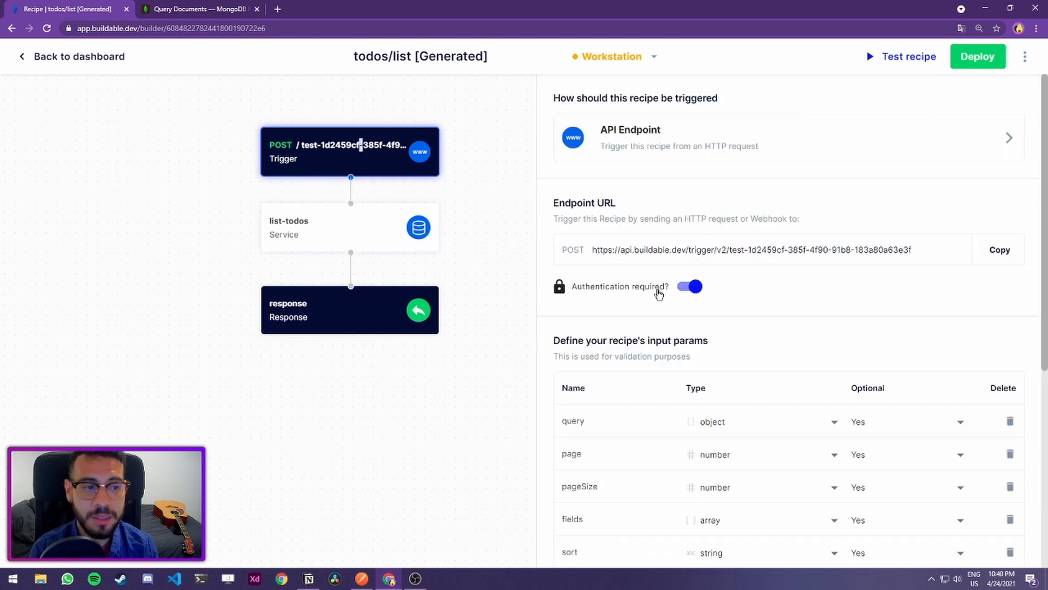
{"action": "scroll", "coordinate": [660, 293], "scroll_direction": "down", "scroll_amount": 6}
{"action": "left_click_drag", "start_coordinate": [650, 444], "coordinate": [604, 344]}
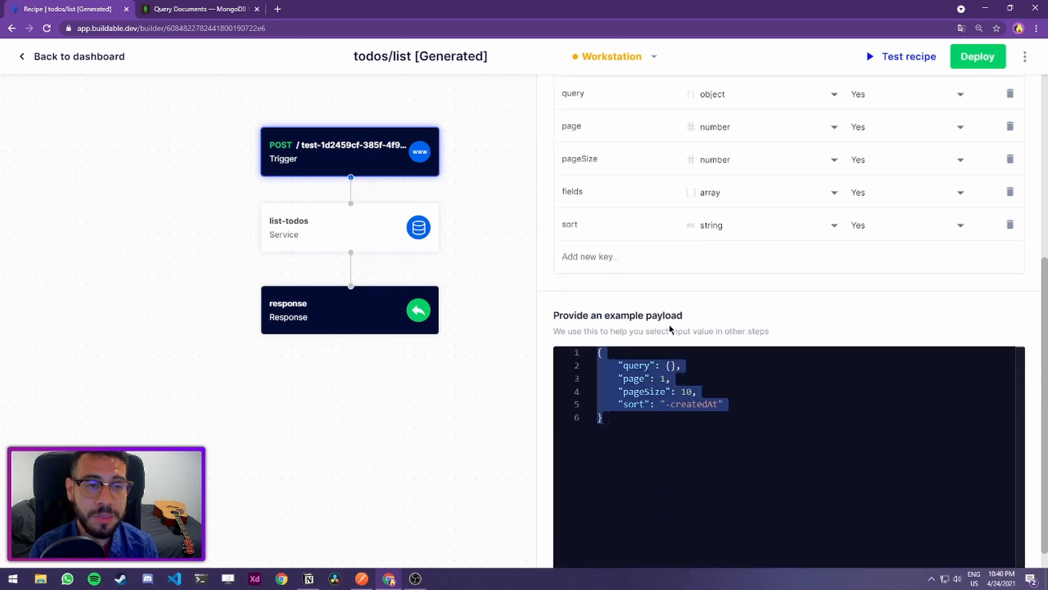
{"action": "scroll", "coordinate": [726, 265], "scroll_direction": "up", "scroll_amount": 1}
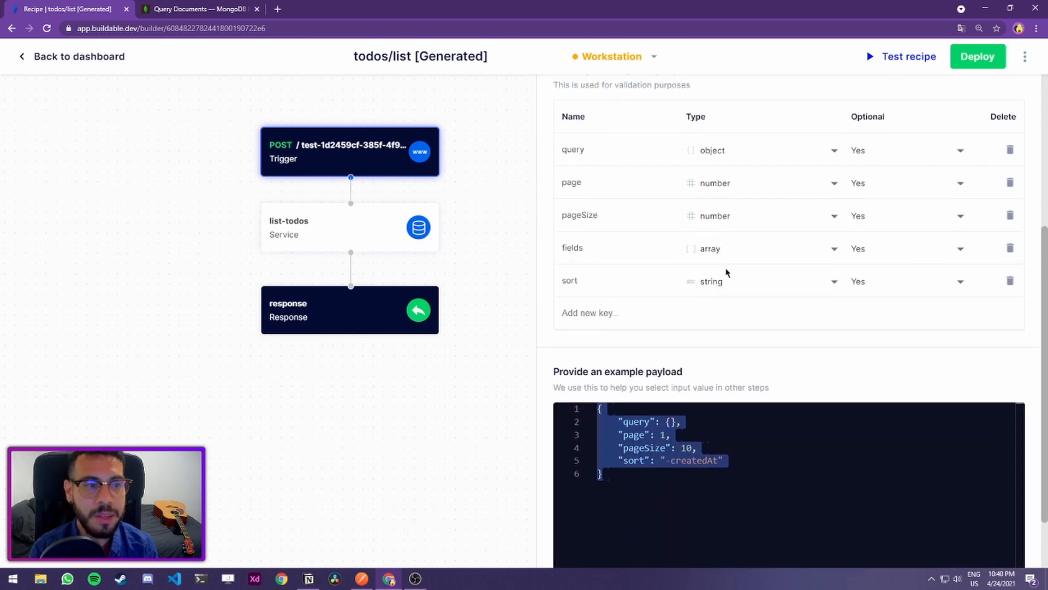
{"action": "scroll", "coordinate": [726, 272], "scroll_direction": "up", "scroll_amount": 1}
{"action": "left_click_drag", "start_coordinate": [646, 524], "coordinate": [599, 474]}
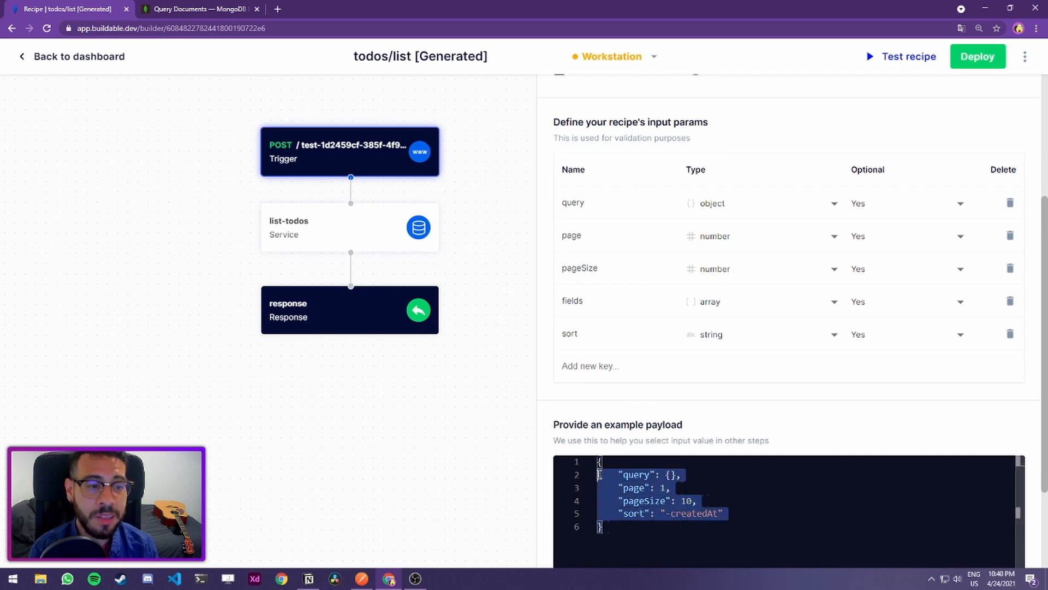
{"action": "left_click", "coordinate": [660, 475]}
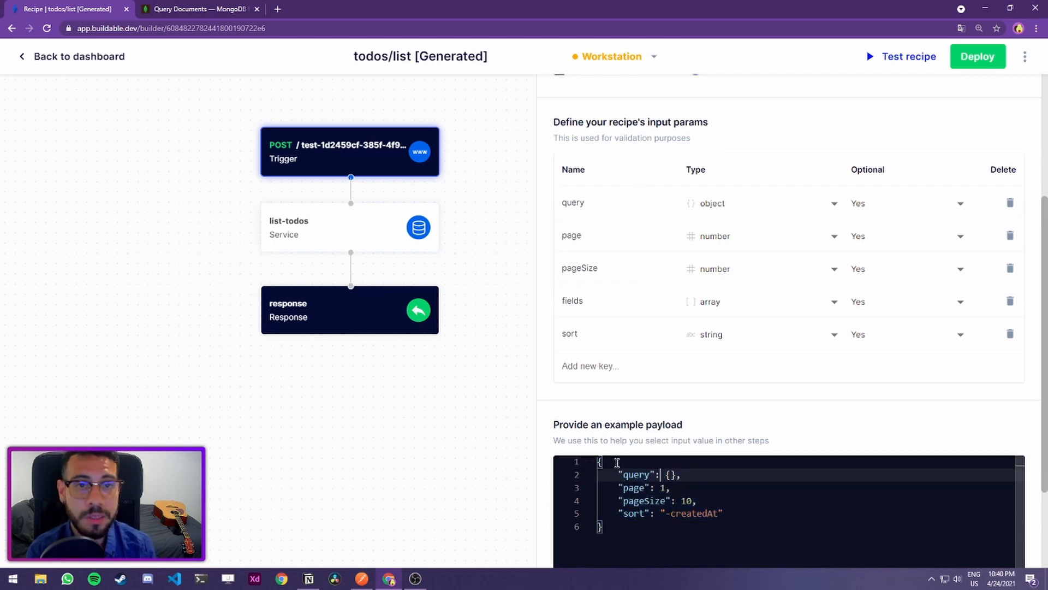
{"action": "mouse_move", "coordinate": [618, 488]}
{"action": "left_mouse_down"}
{"action": "mouse_move", "coordinate": [658, 500]}
{"action": "mouse_move", "coordinate": [700, 487]}
{"action": "mouse_move", "coordinate": [622, 500]}
{"action": "left_mouse_up"}
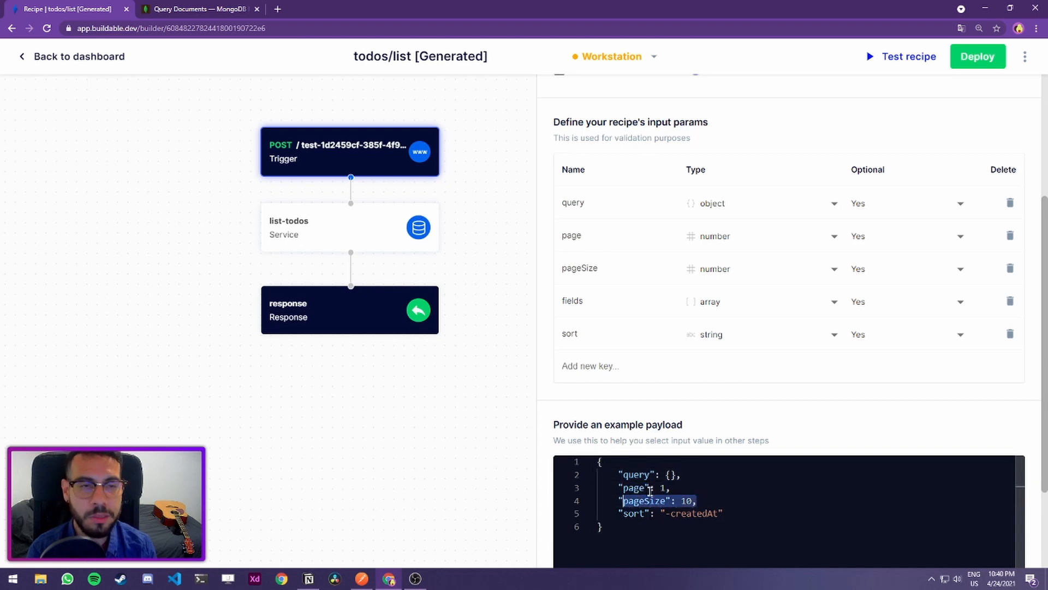
Return to the recipes list and open the todos/create [Generated] recipe to view its trigger settings
{"action": "left_click", "coordinate": [52, 56]}
{"action": "scroll", "coordinate": [430, 145], "scroll_direction": "down", "scroll_amount": 3}
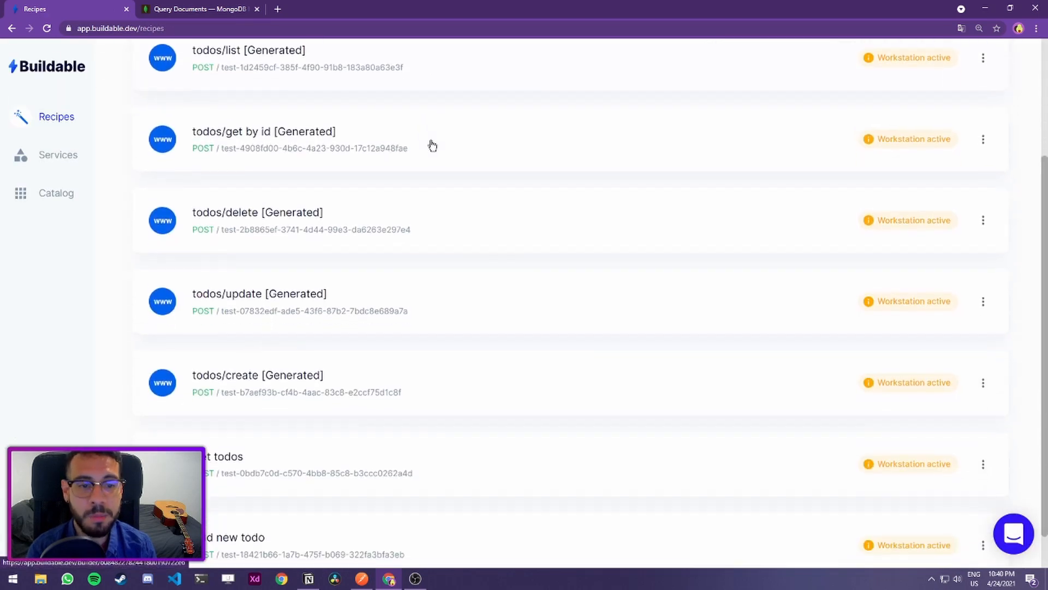
{"action": "scroll", "coordinate": [365, 319], "scroll_direction": "down", "scroll_amount": 1}
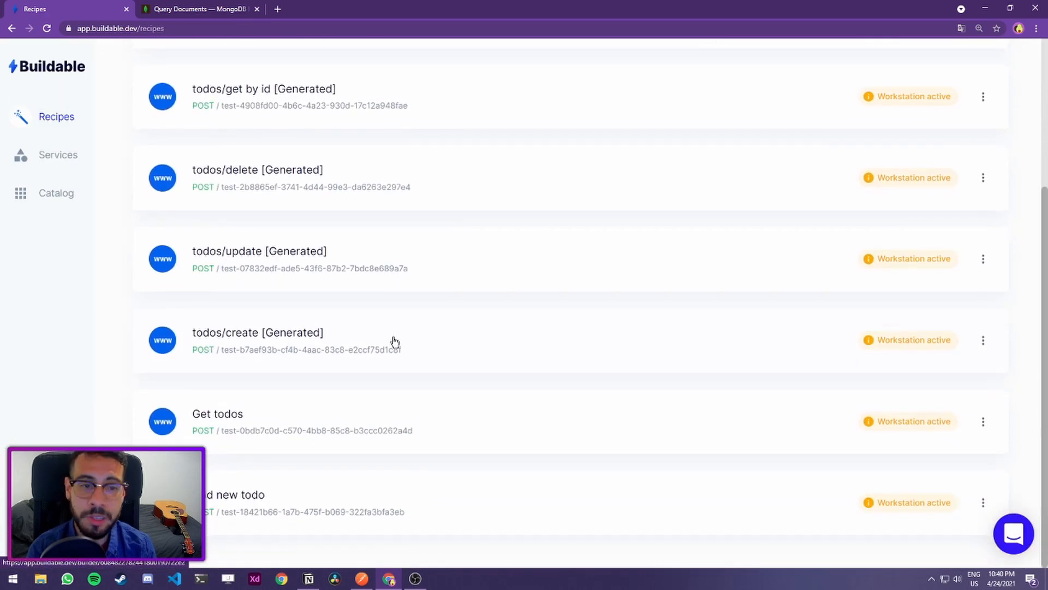
{"action": "left_click", "coordinate": [394, 344]}
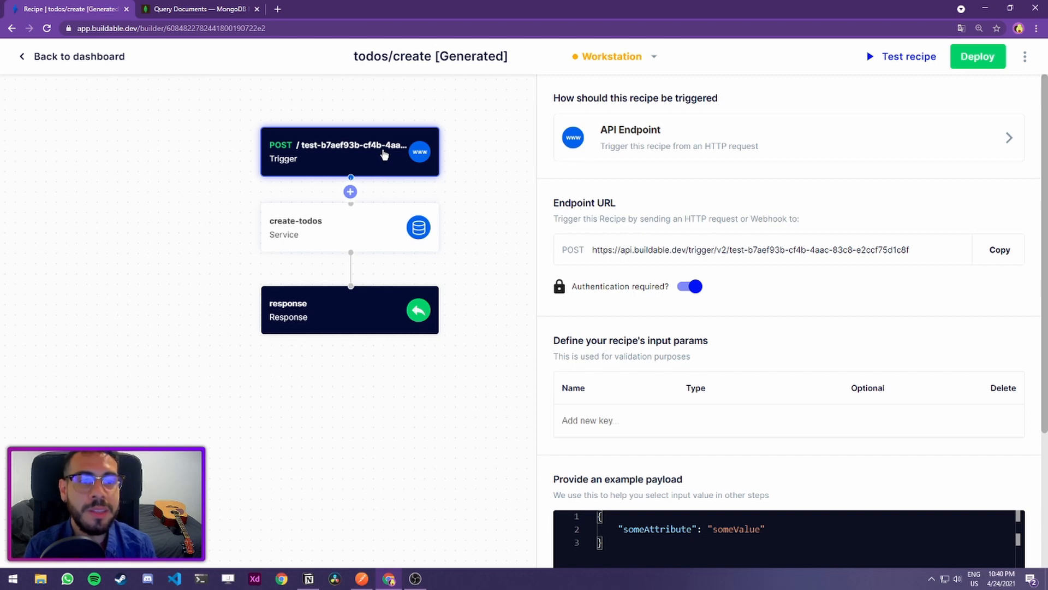
{"action": "scroll", "coordinate": [639, 321], "scroll_direction": "down", "scroll_amount": 2}
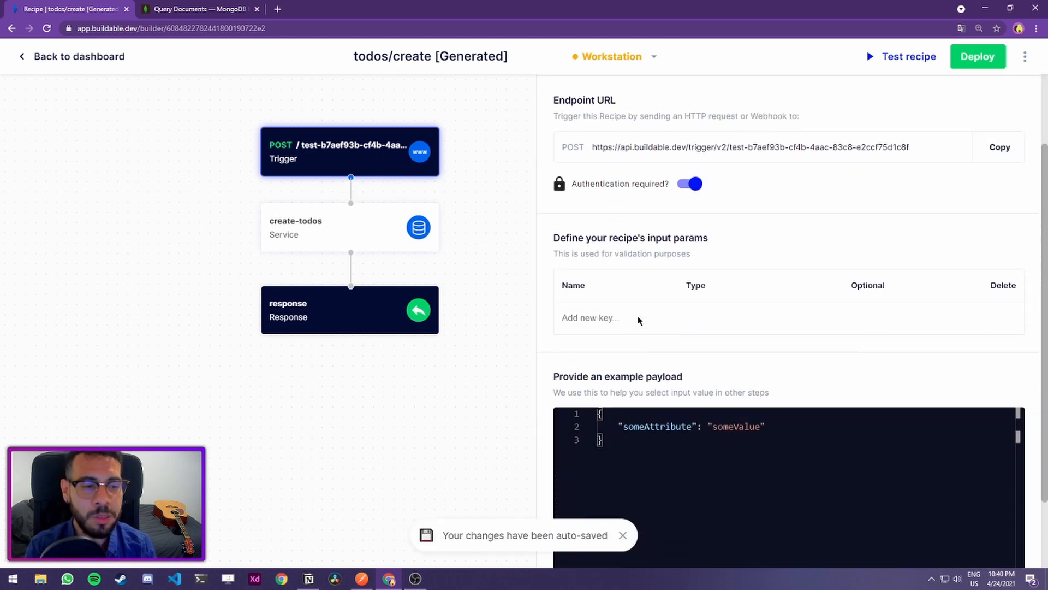
Switch to Postman to review the JSON body of New Request, and return to the todos/create recipe in the browser
{"action": "left_click", "coordinate": [362, 578]}
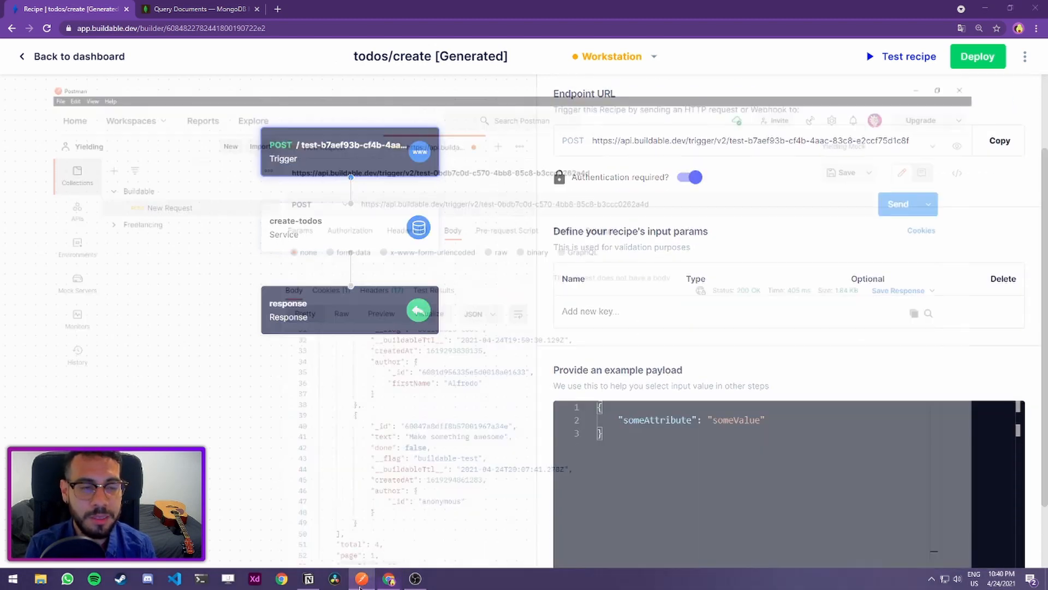
{"action": "left_click", "coordinate": [295, 70]}
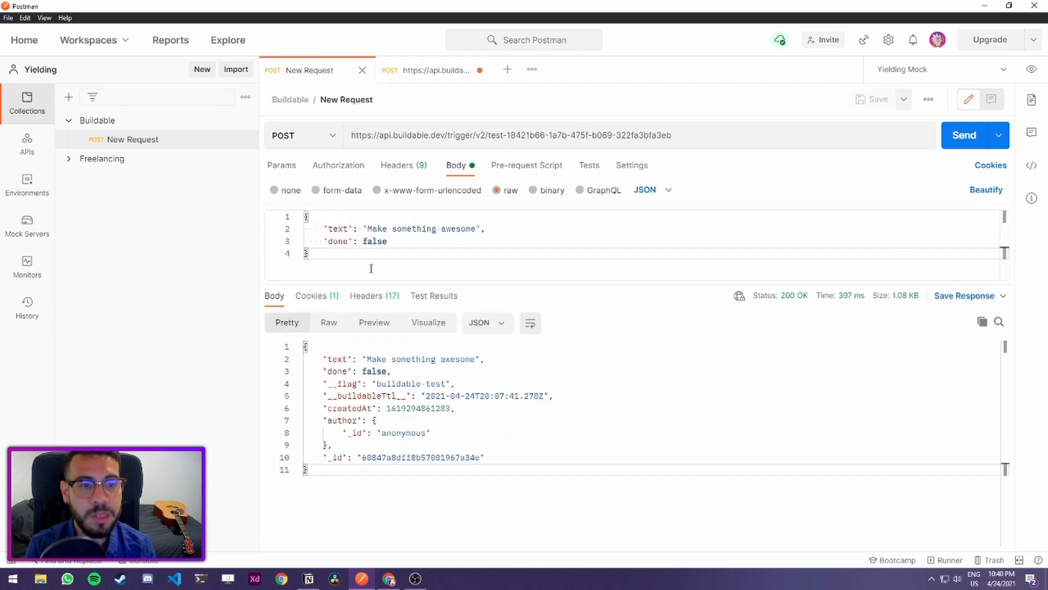
{"action": "left_click_drag", "start_coordinate": [352, 265], "coordinate": [284, 212]}
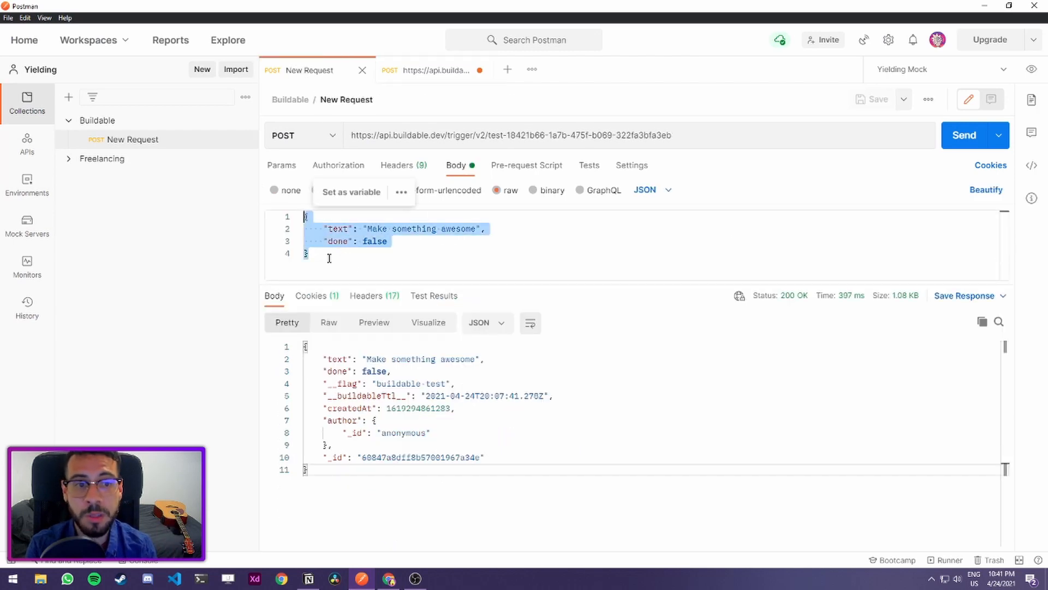
{"action": "left_click", "coordinate": [334, 256]}
{"action": "key", "text": "alt+Tab"}
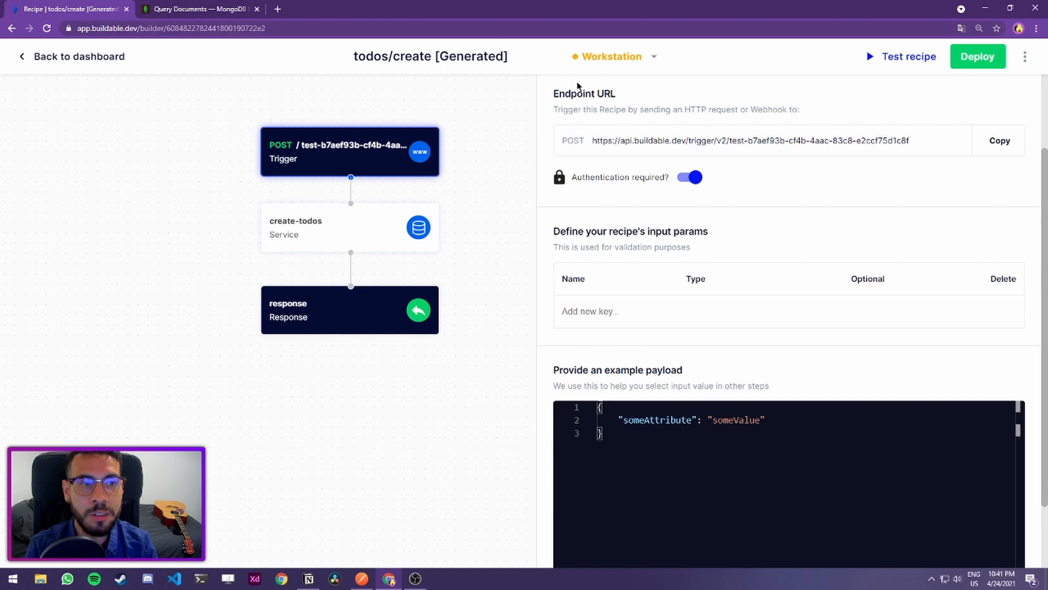
Disable the authentication requirement on the todos/create trigger and copy its endpoint URL
{"action": "scroll", "coordinate": [689, 345], "scroll_direction": "up", "scroll_amount": 2}
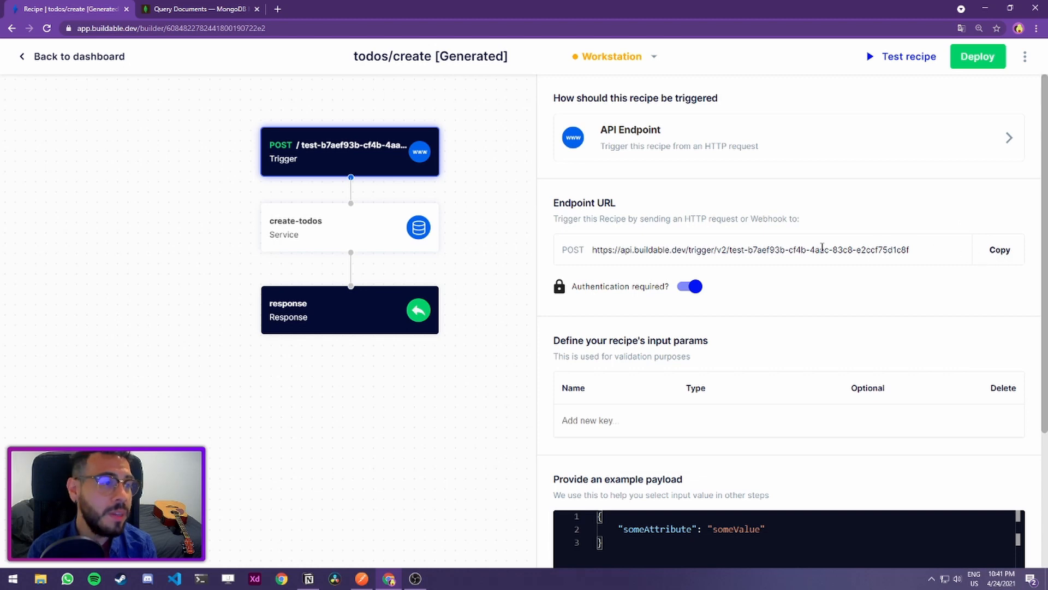
{"action": "left_click", "coordinate": [691, 287]}
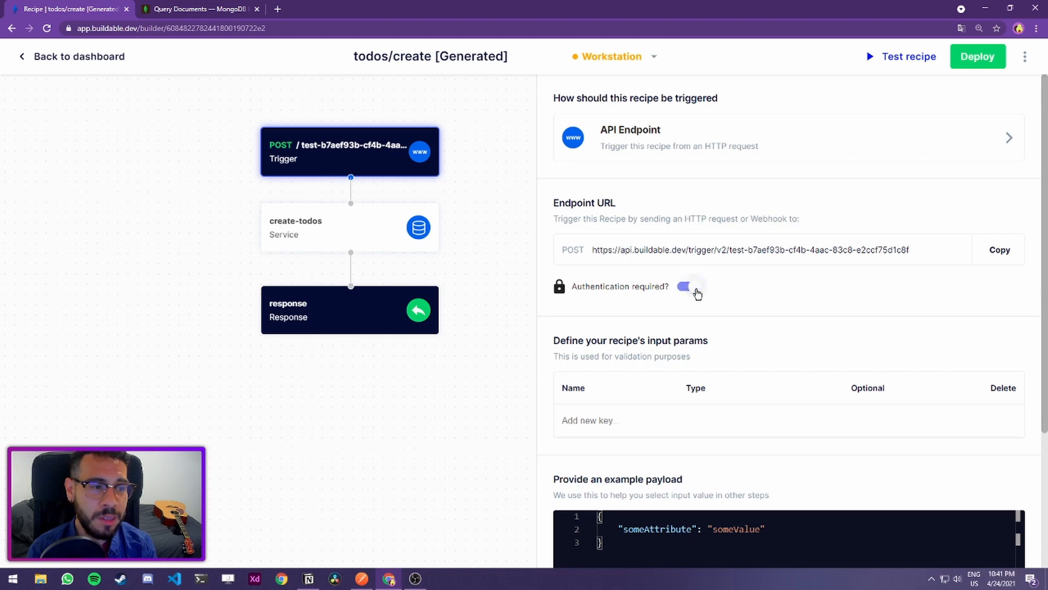
{"action": "scroll", "coordinate": [874, 229], "scroll_direction": "down", "scroll_amount": 1}
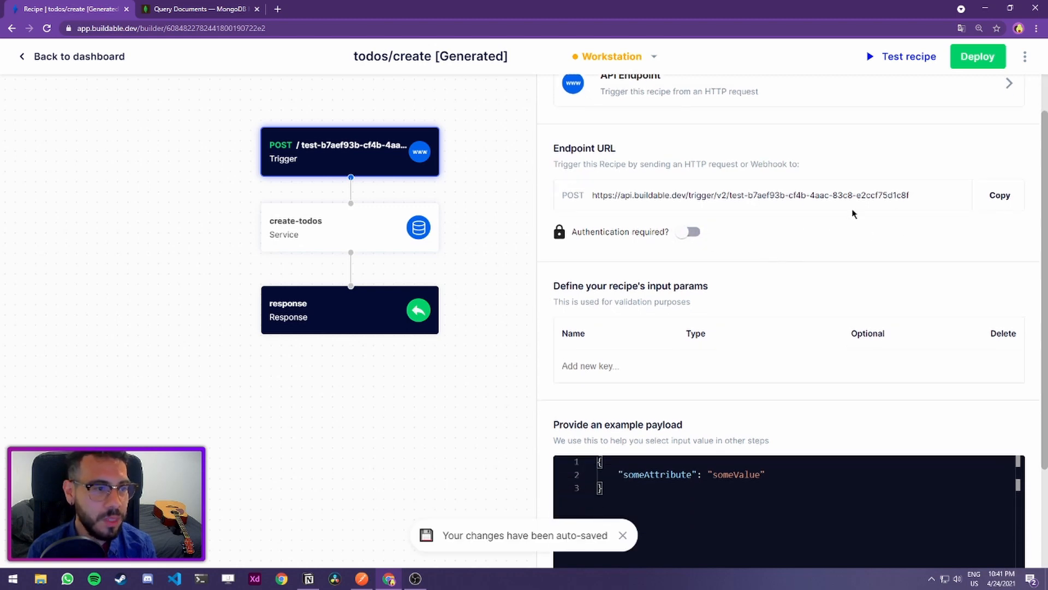
{"action": "left_click", "coordinate": [1003, 198]}
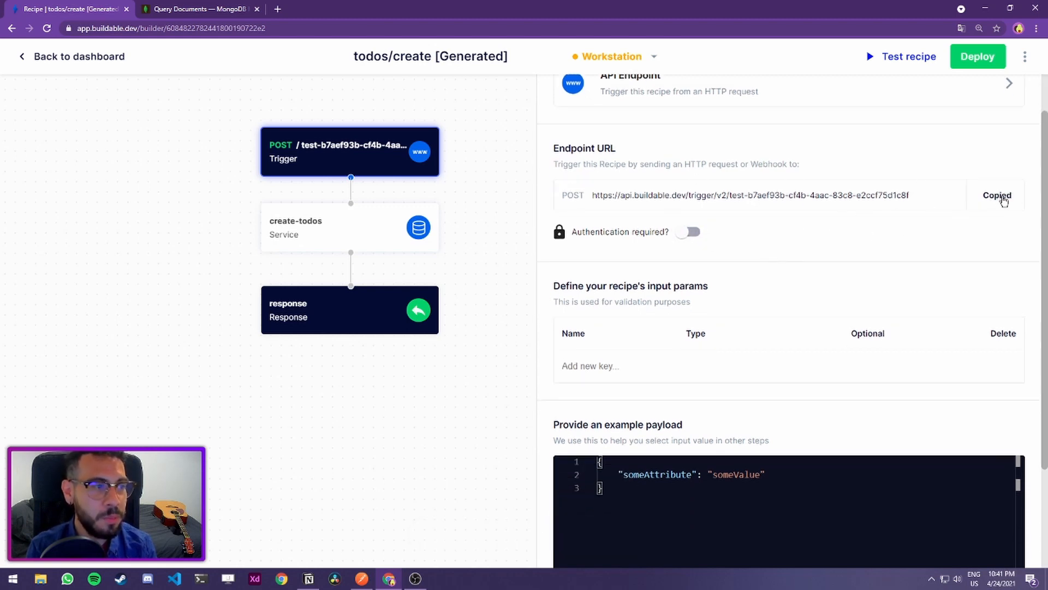
Switch to Postman and replace the URL of New Request with the copied todos/create endpoint URL
{"action": "key", "text": "alt+Tab"}
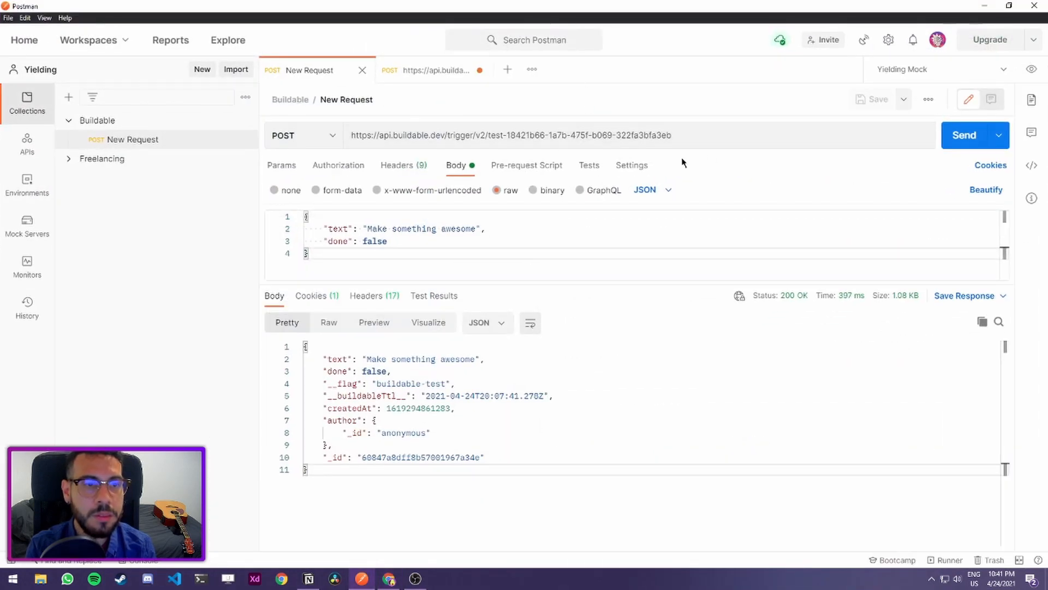
{"action": "left_click_drag", "start_coordinate": [507, 135], "coordinate": [717, 135]}
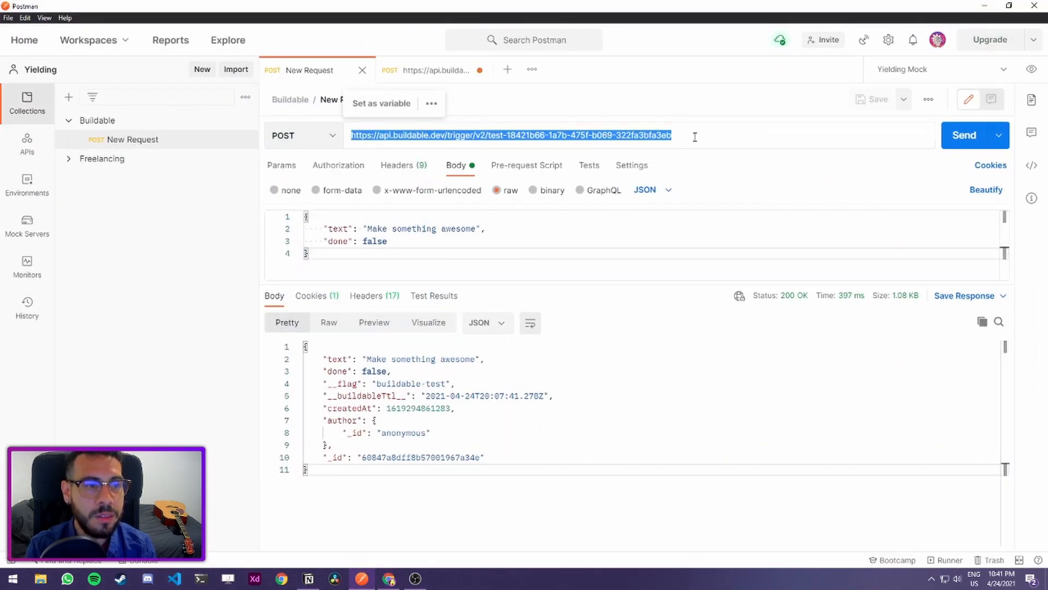
{"action": "key", "text": "ctrl+v"}
Change the "text" value in the JSON body of New Request to "Auto CRUD is awesome"
{"action": "double_click", "coordinate": [416, 227]}
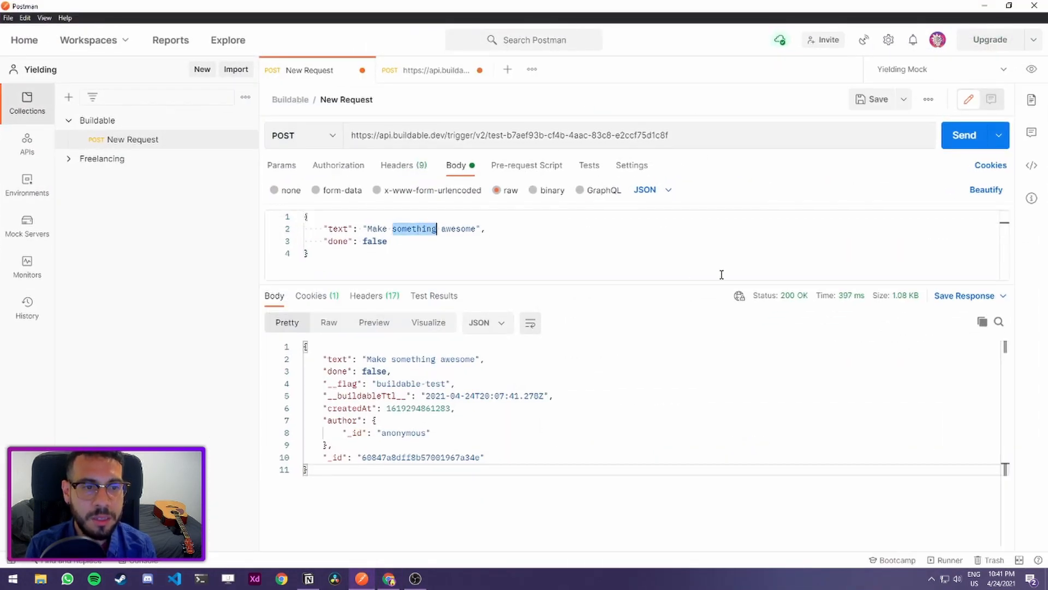
{"action": "key", "text": "BackSpace"}
{"action": "key", "text": "ctrl+BackSpace"}
{"action": "type", "text": "A"}
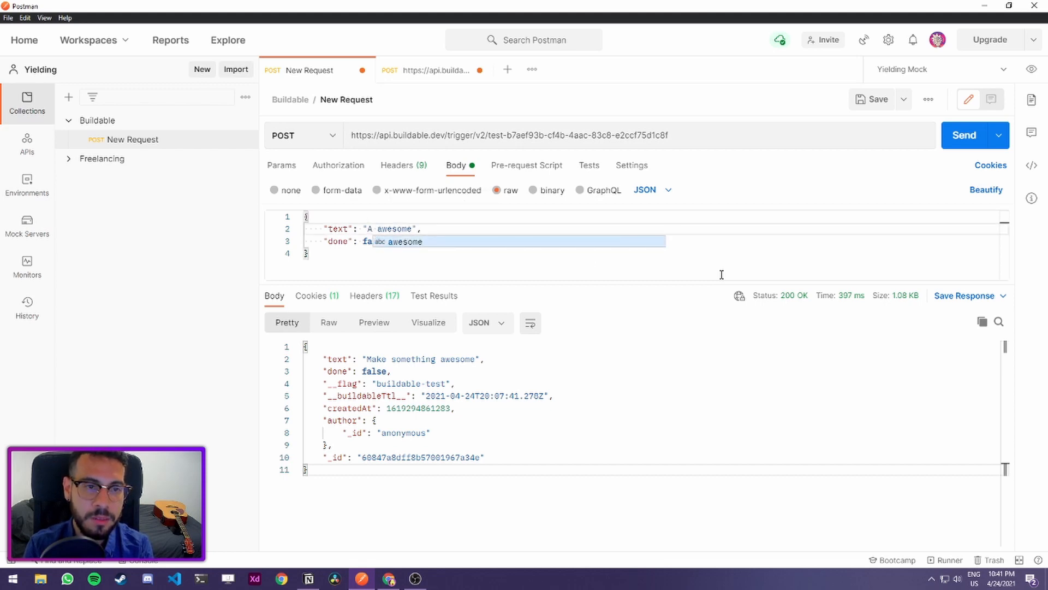
{"action": "type", "text": "uto CRUD"}
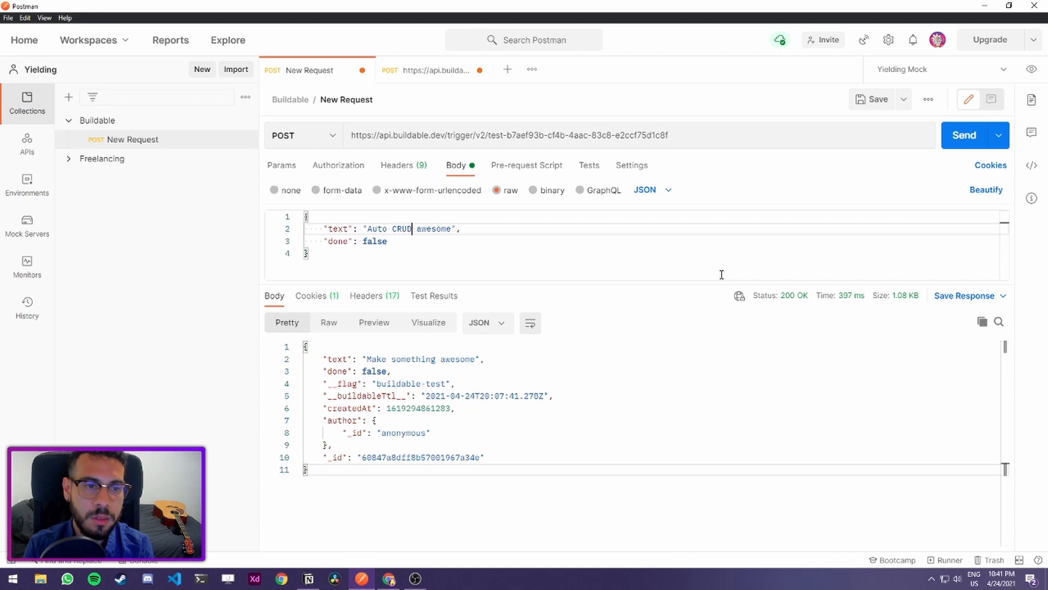
{"action": "type", "text": " a"}
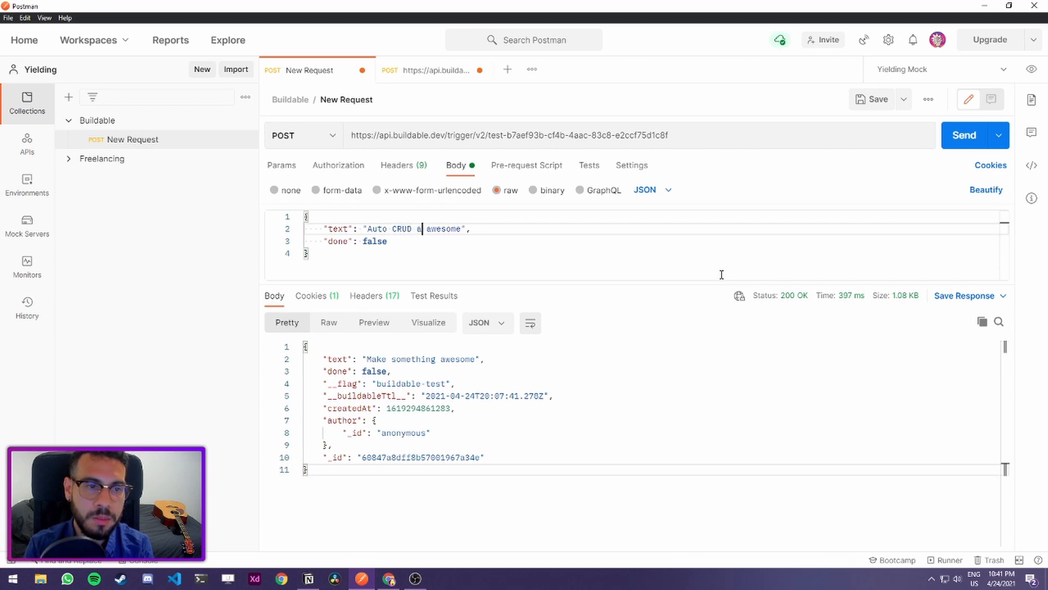
{"action": "key", "text": "BackSpace"}
{"action": "type", "text": "is"}
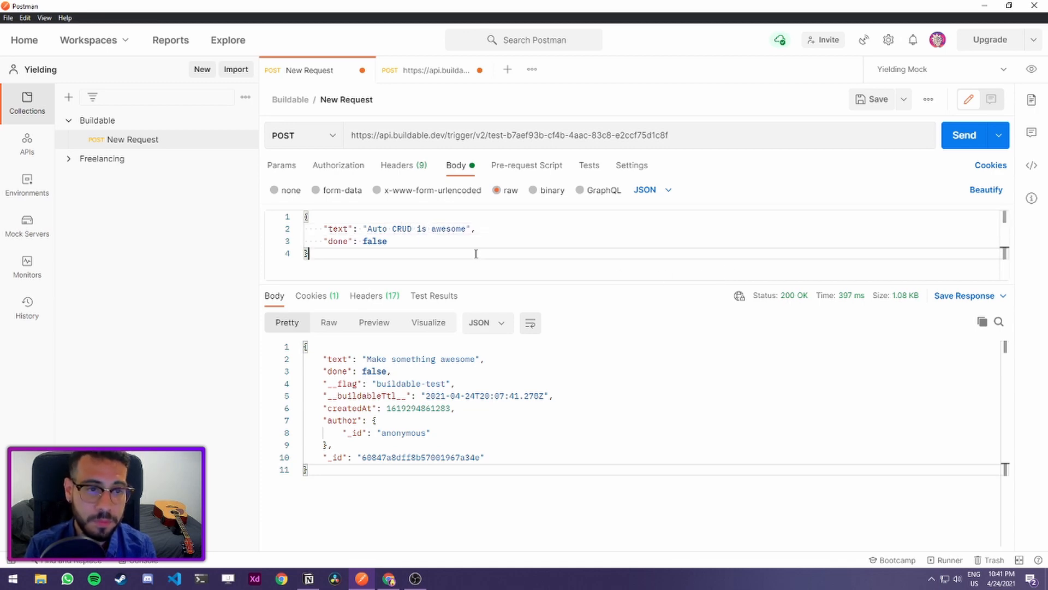
Check the todos/create recipe's input params in the browser, and send New Request from Postman
{"action": "key", "text": "alt+Tab"}
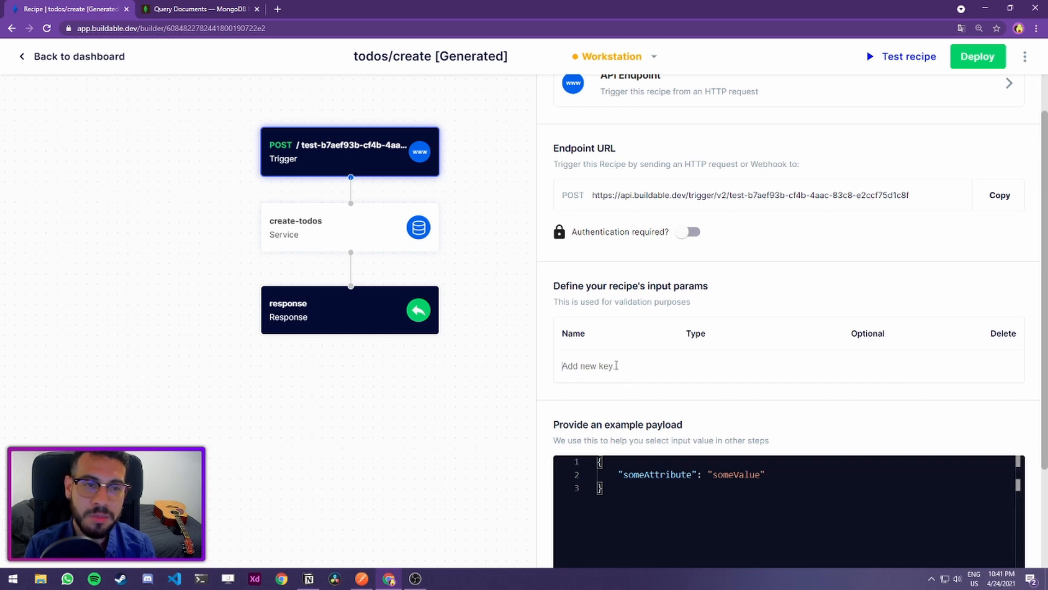
{"action": "scroll", "coordinate": [646, 409], "scroll_direction": "down", "scroll_amount": 1}
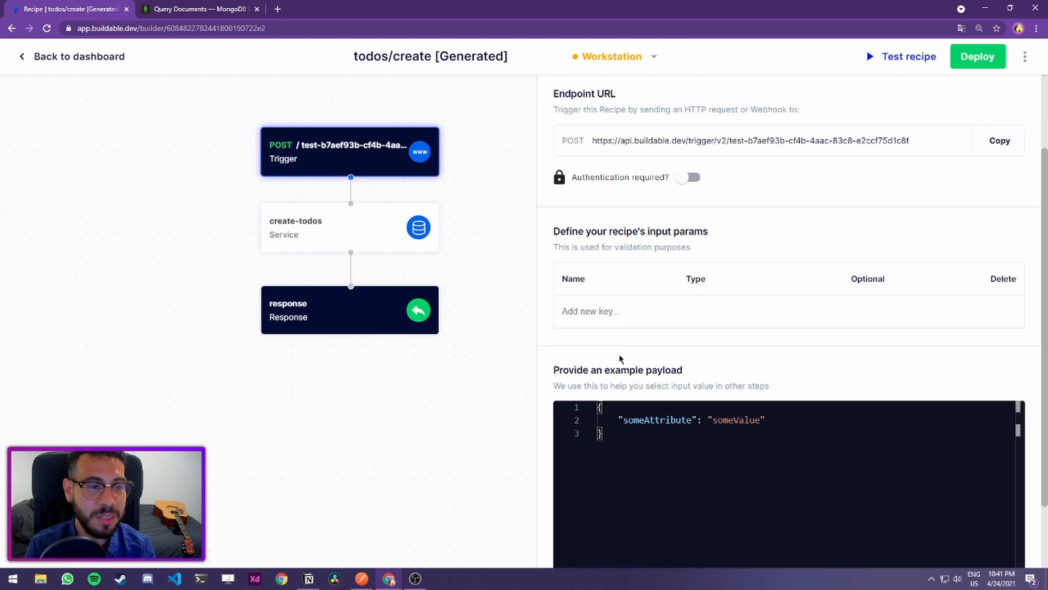
{"action": "key", "text": "alt+Tab"}
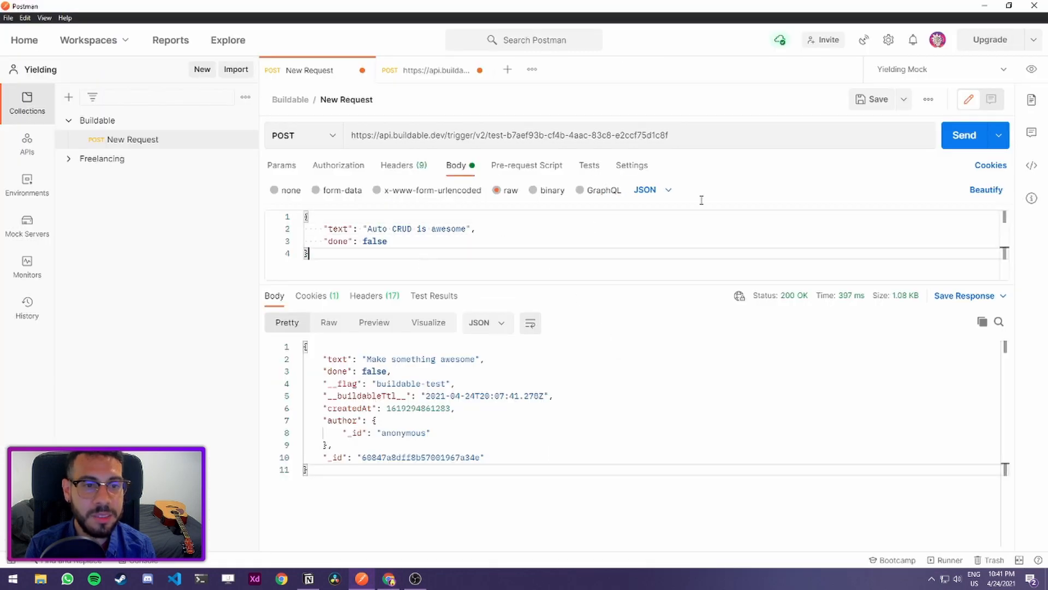
{"action": "left_click", "coordinate": [976, 145]}
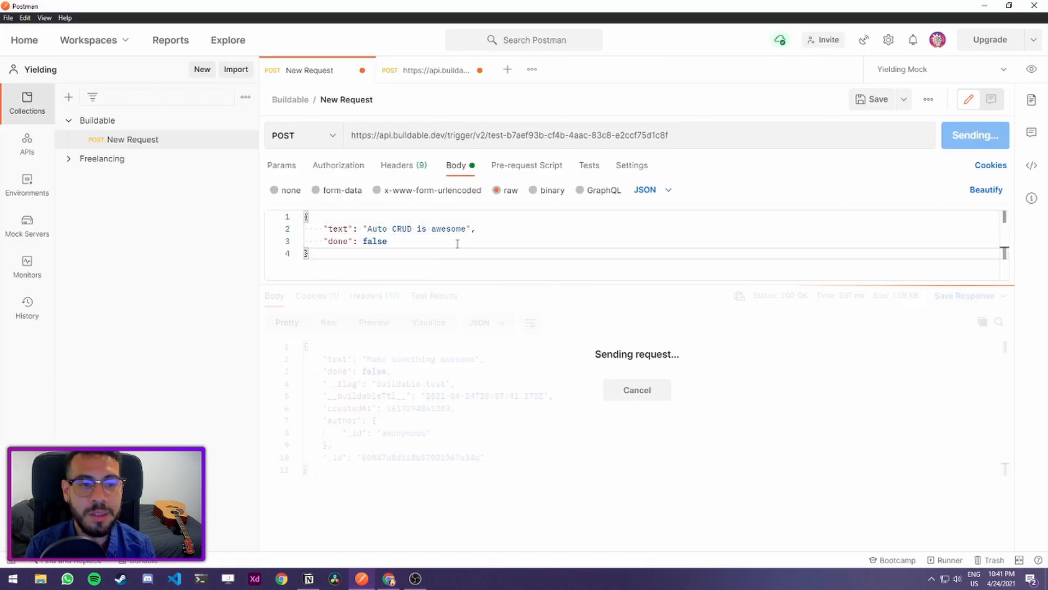
{"action": "left_click_drag", "start_coordinate": [343, 359], "coordinate": [411, 486]}
{"action": "left_click", "coordinate": [445, 490]}
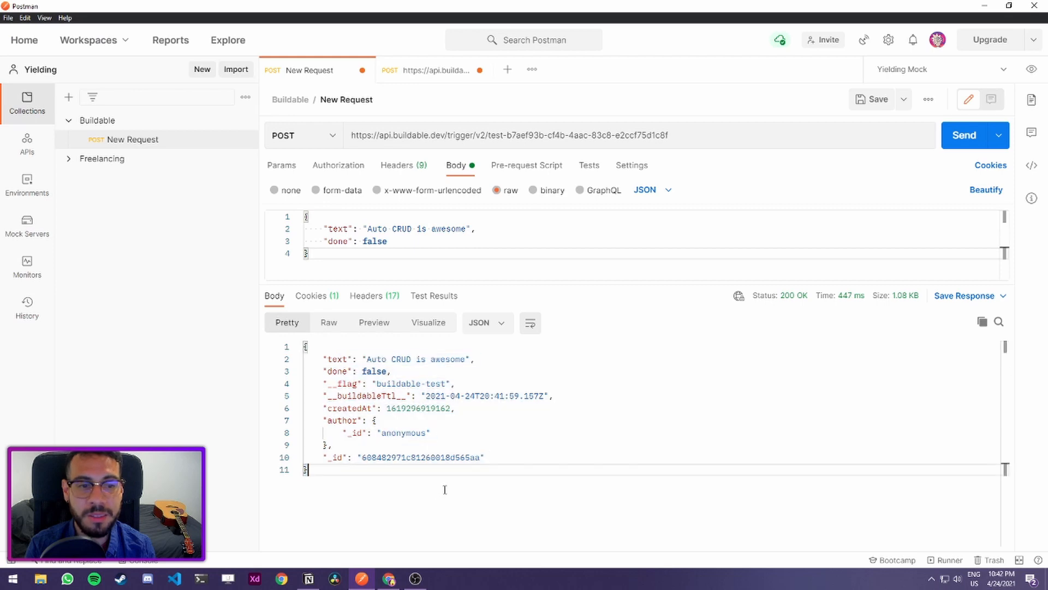
Go back to the Buildable recipes list in the browser, open todos/list [Generated] and copy its endpoint URL
{"action": "key", "text": "alt+Tab"}
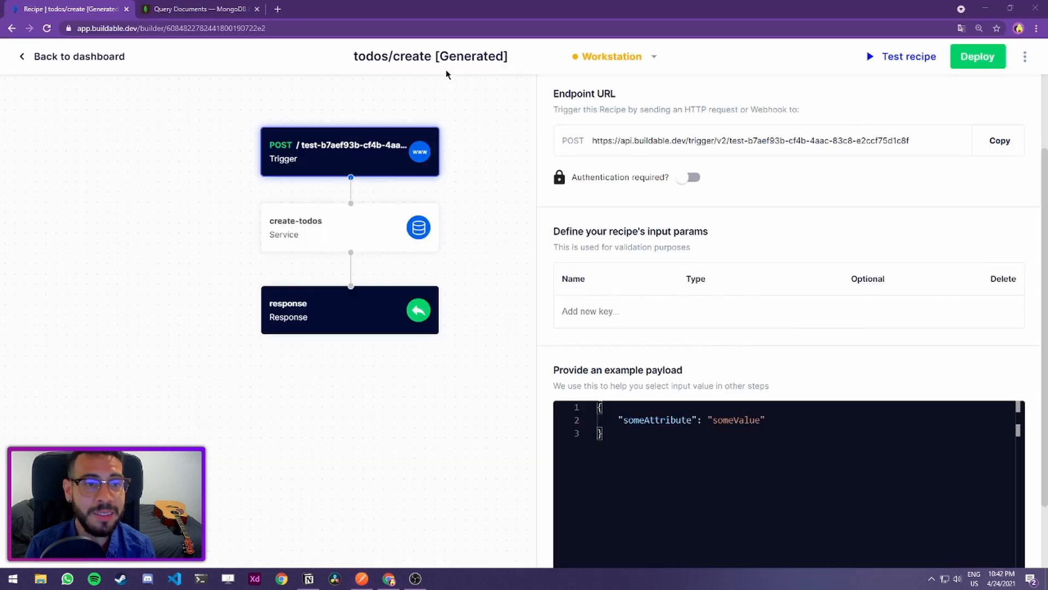
{"action": "left_click", "coordinate": [81, 58]}
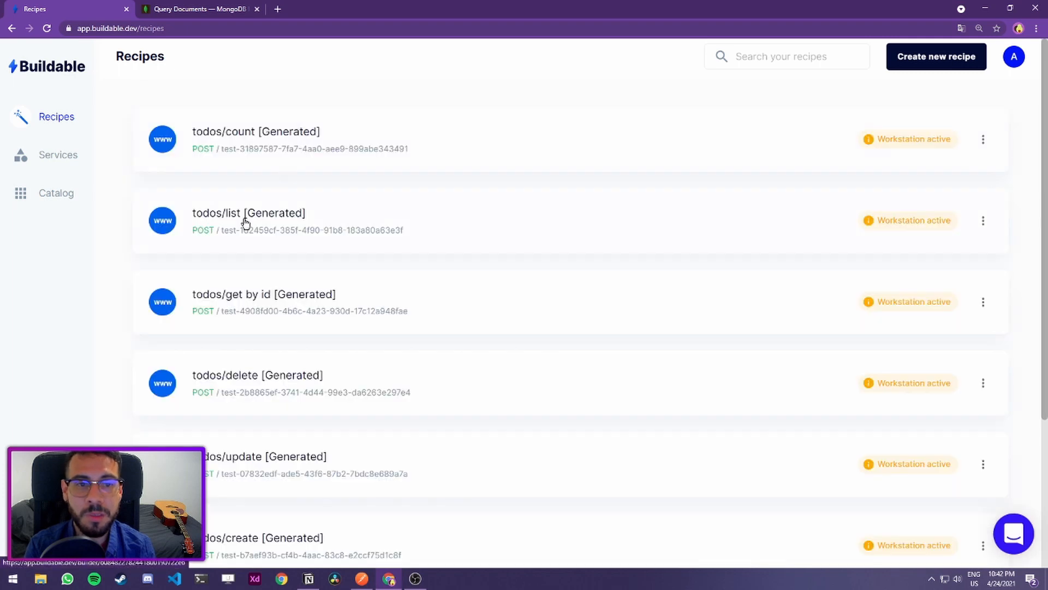
{"action": "left_click", "coordinate": [245, 221]}
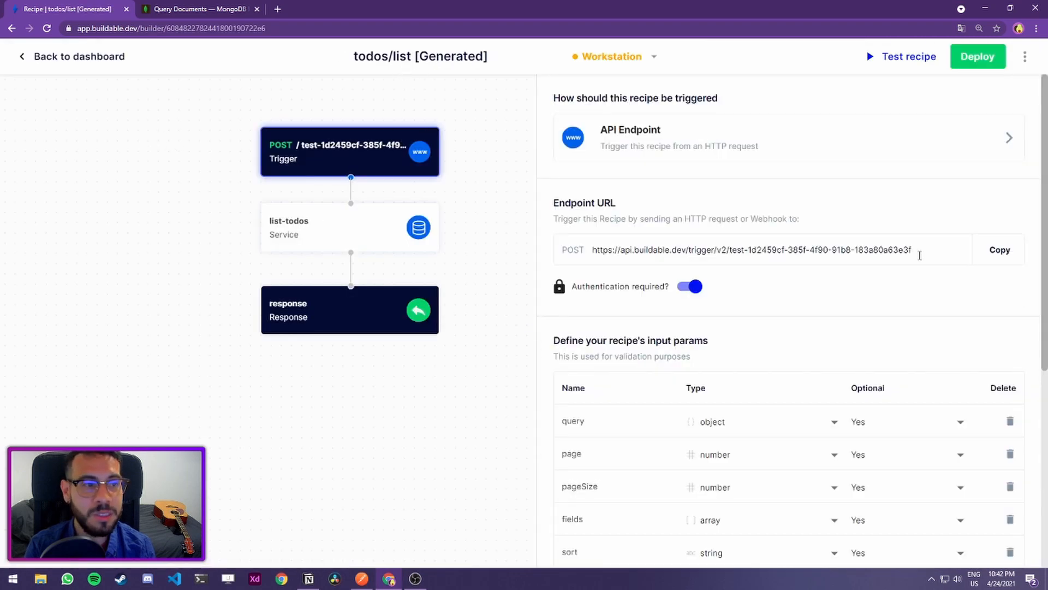
{"action": "left_click", "coordinate": [998, 261]}
Switch to Postman and replace the URL of the second, unsaved POST request with the copied todos/list endpoint URL
{"action": "key", "text": "alt+Tab"}
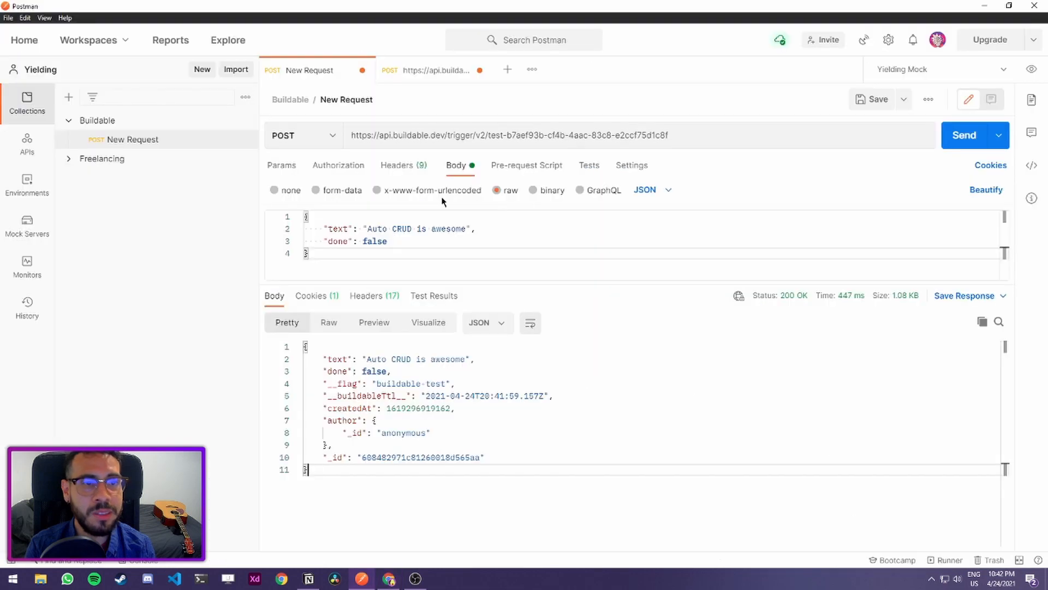
{"action": "left_click", "coordinate": [440, 70]}
{"action": "triple_click", "coordinate": [466, 135]}
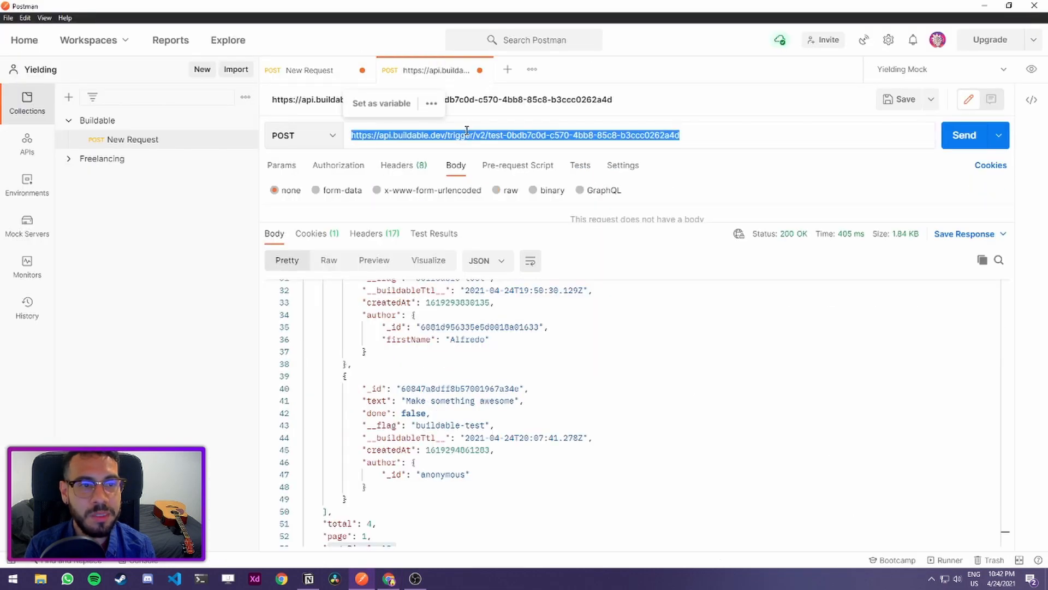
{"action": "key", "text": "ctrl+v"}
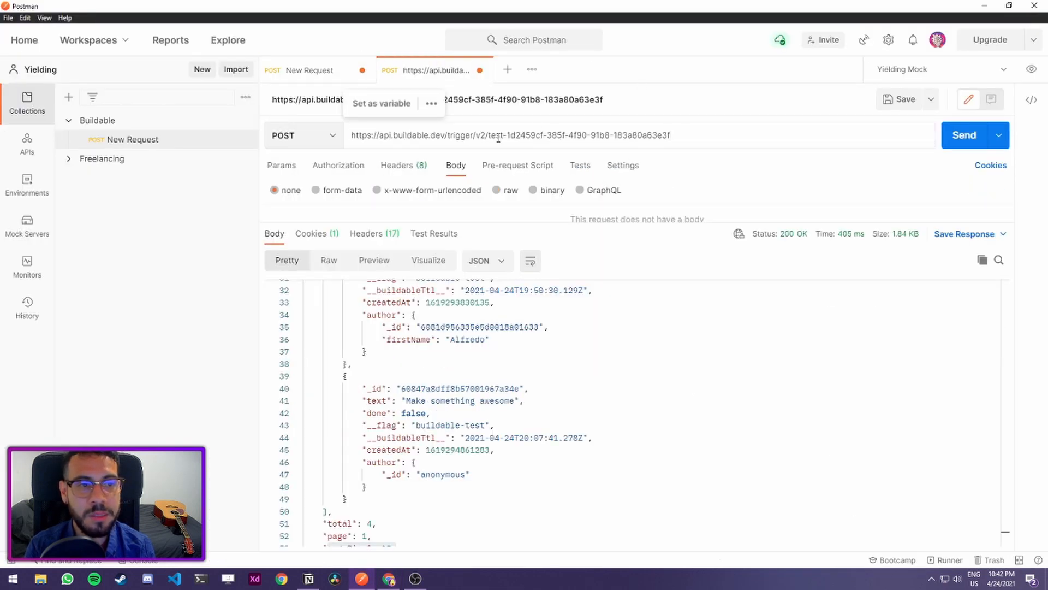
Enlarge the request body area and set the body type to raw JSON
{"action": "left_click_drag", "start_coordinate": [368, 225], "coordinate": [365, 313]}
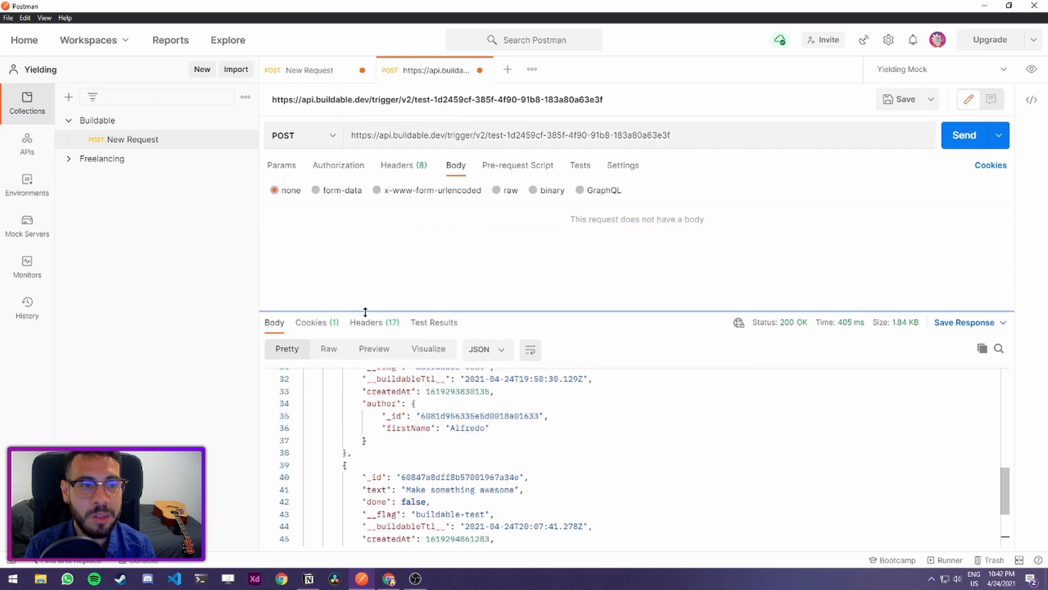
{"action": "left_click", "coordinate": [507, 192]}
{"action": "left_click", "coordinate": [668, 189]}
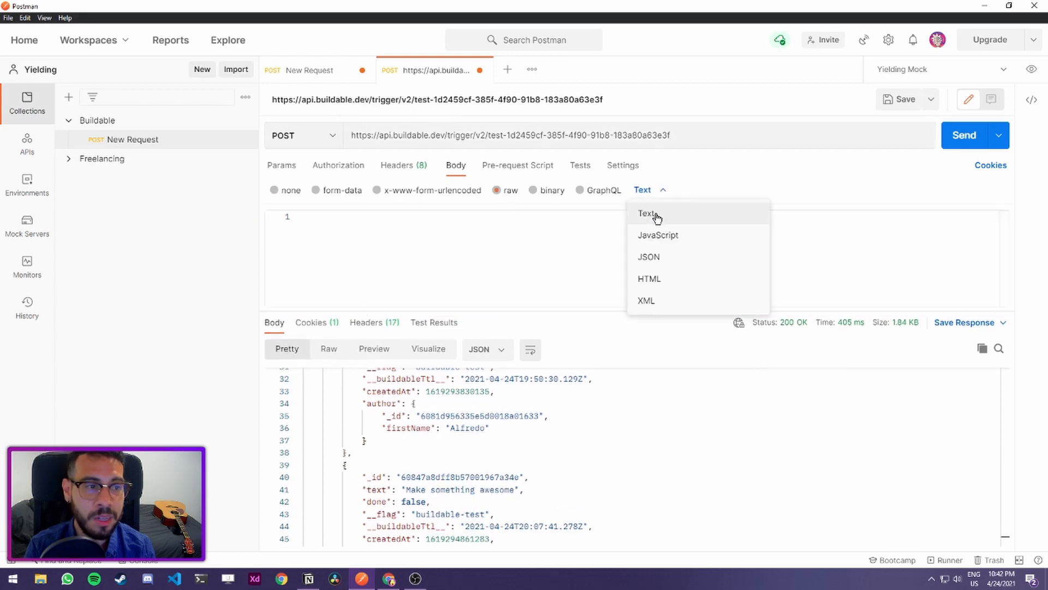
{"action": "left_click", "coordinate": [650, 255]}
Copy the whole example payload from the todos/list trigger in the browser and paste it into the Postman request body
{"action": "key", "text": "alt+Tab"}
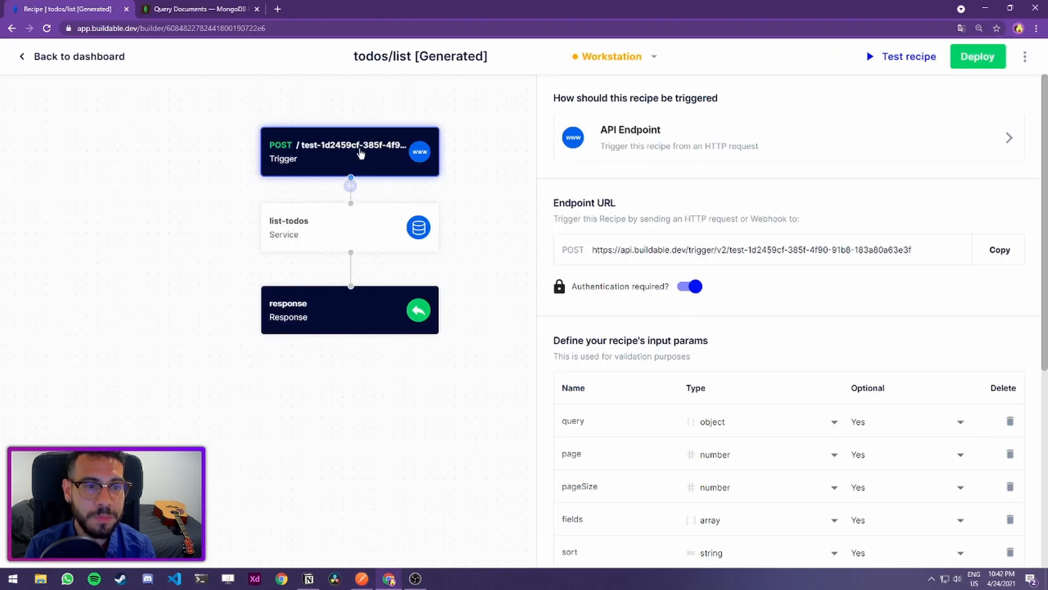
{"action": "scroll", "coordinate": [645, 377], "scroll_direction": "down", "scroll_amount": 6}
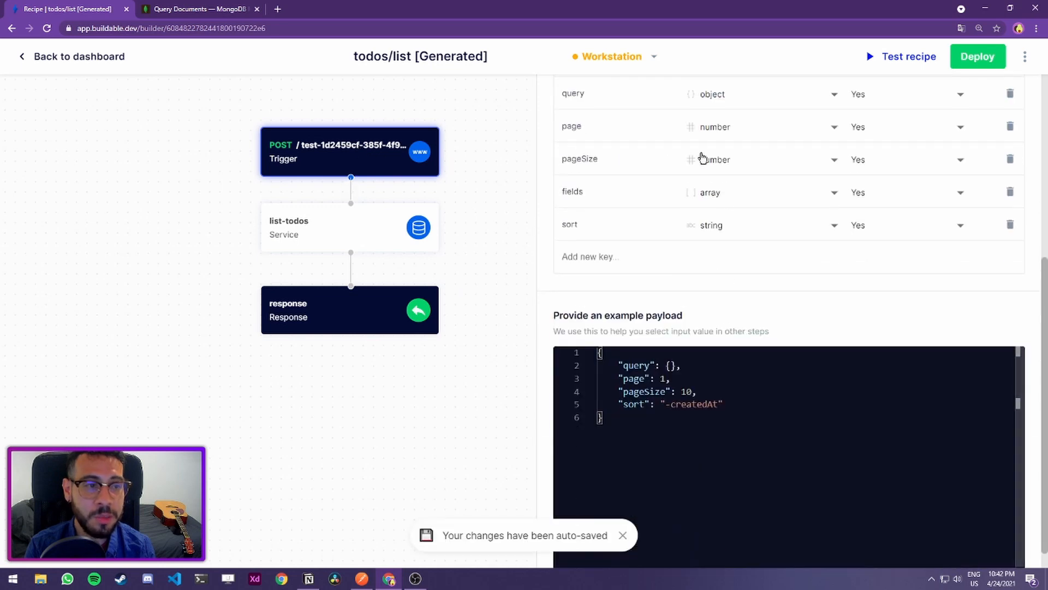
{"action": "scroll", "coordinate": [699, 158], "scroll_direction": "up", "scroll_amount": 2}
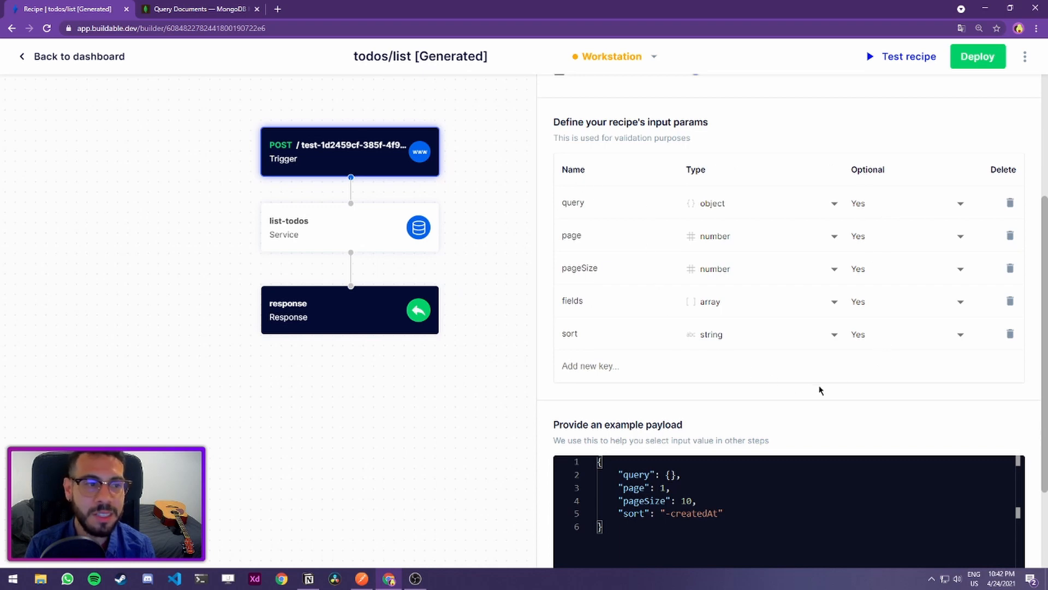
{"action": "scroll", "coordinate": [821, 389], "scroll_direction": "down", "scroll_amount": 1}
{"action": "left_click", "coordinate": [653, 480]}
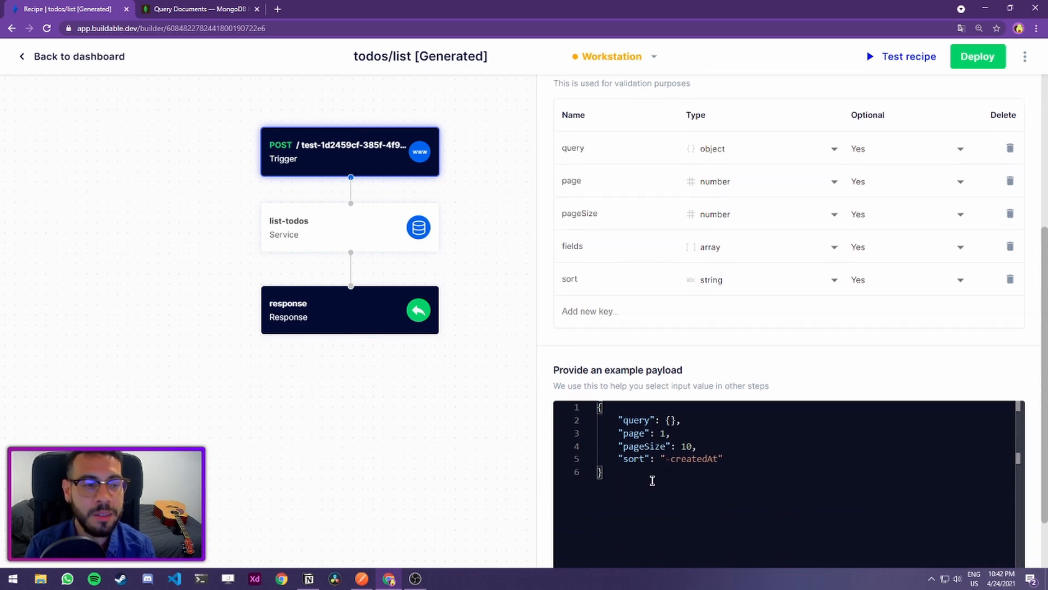
{"action": "key", "text": "ctrl+a"}
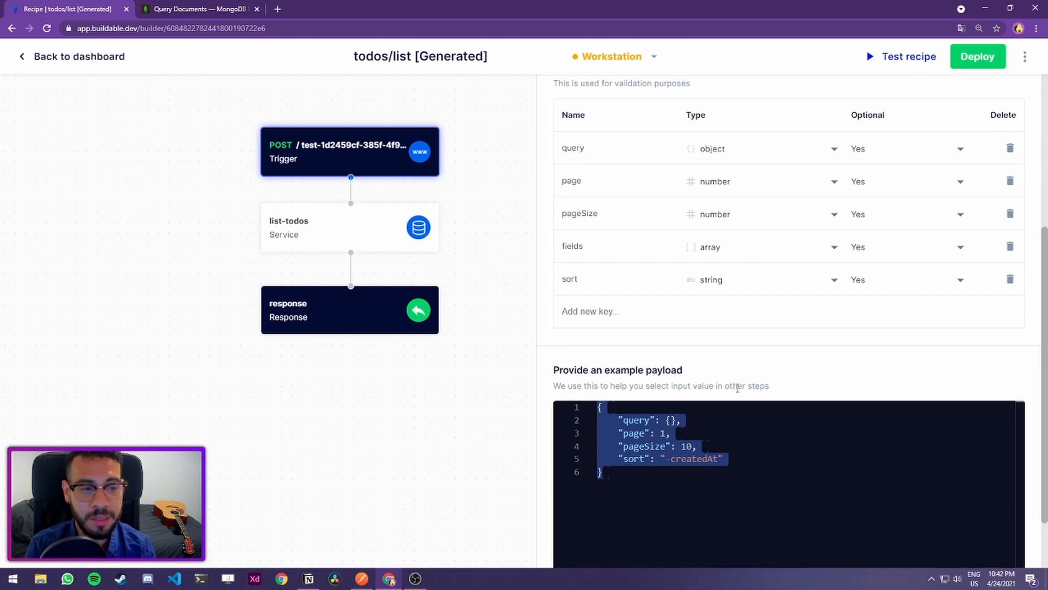
{"action": "key", "text": "alt+Tab"}
{"action": "key", "text": "ctrl+v"}
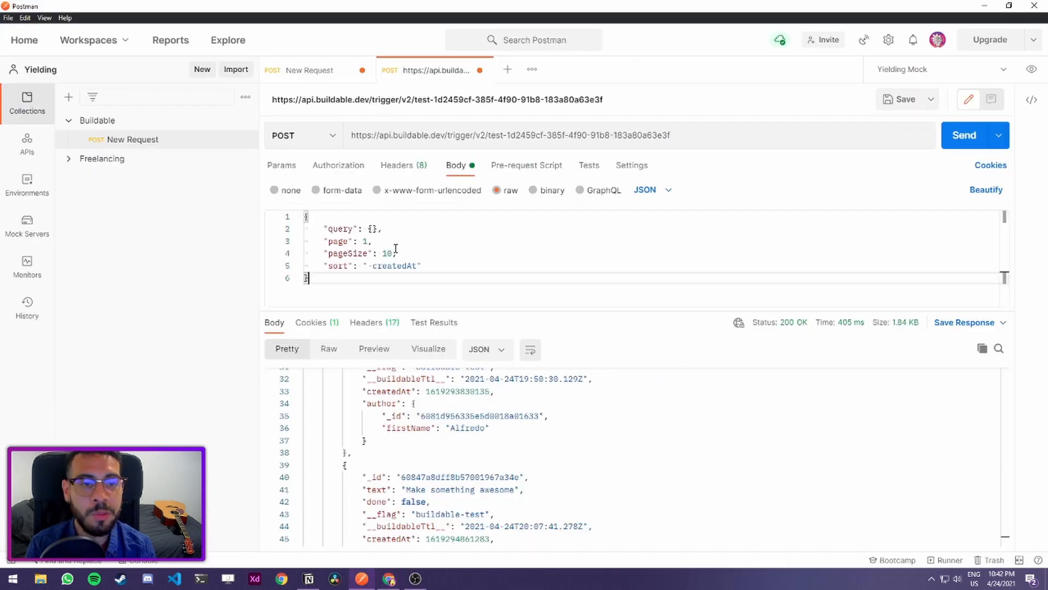
Review the query, page, pageSize and sort fields of the body, try sending the list request and examine its response
{"action": "left_click", "coordinate": [344, 233]}
{"action": "left_click", "coordinate": [374, 228]}
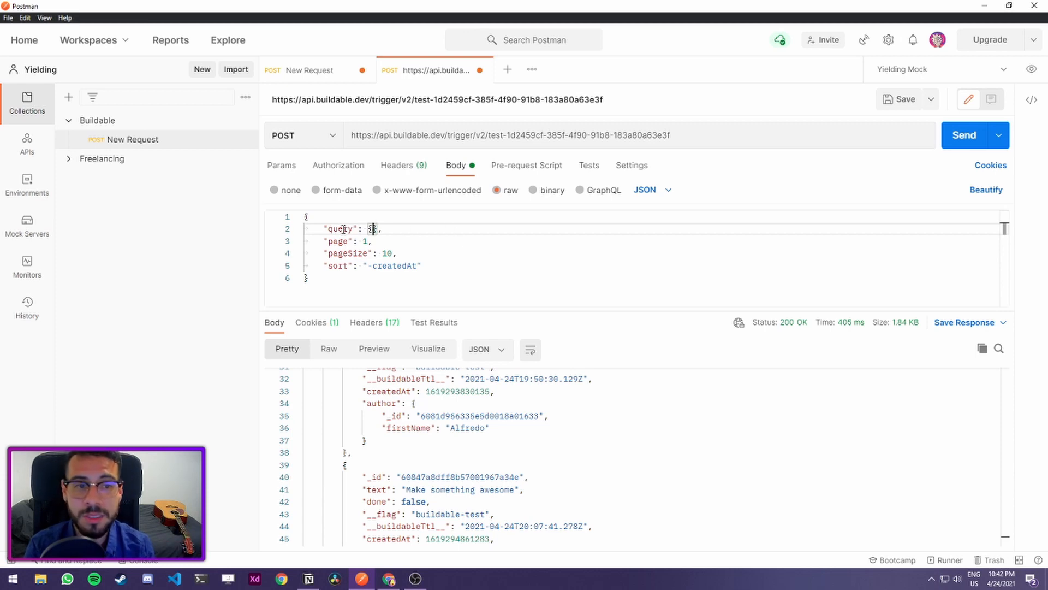
{"action": "left_click_drag", "start_coordinate": [324, 229], "coordinate": [423, 231]}
{"action": "left_click", "coordinate": [423, 231]}
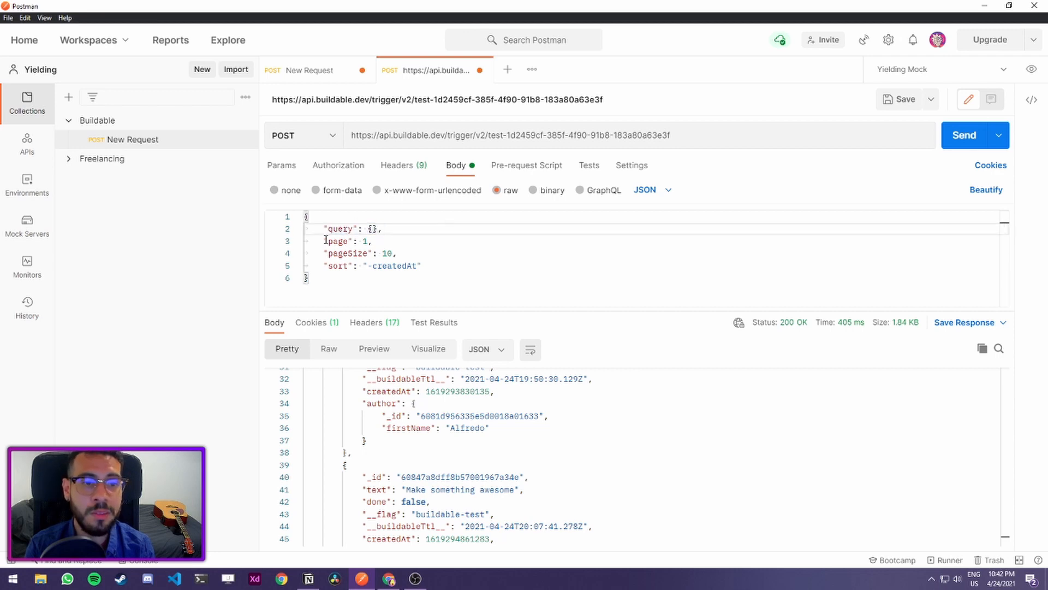
{"action": "left_click", "coordinate": [465, 267]}
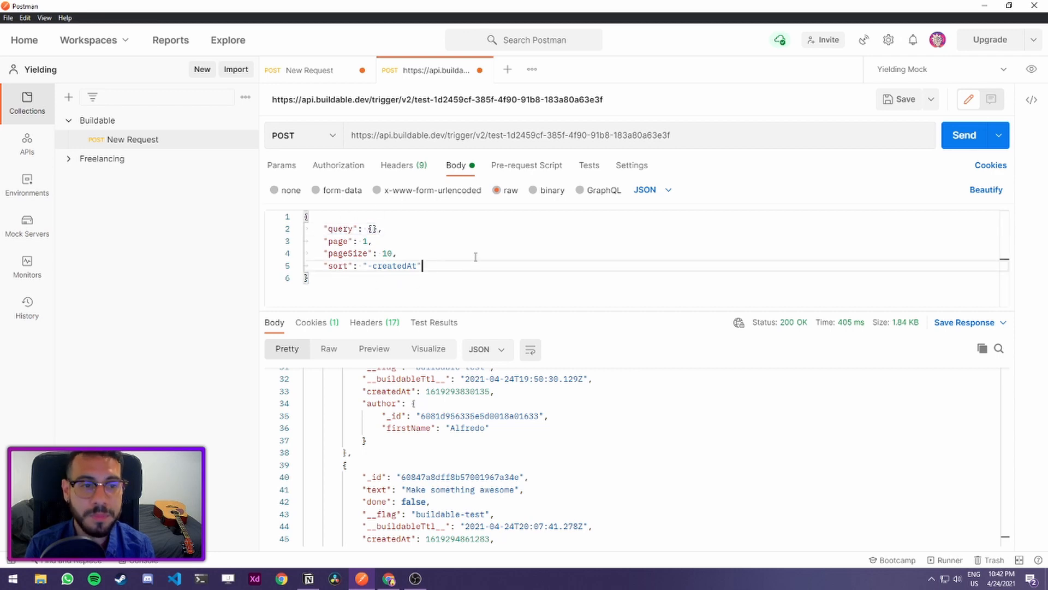
{"action": "left_click", "coordinate": [963, 144]}
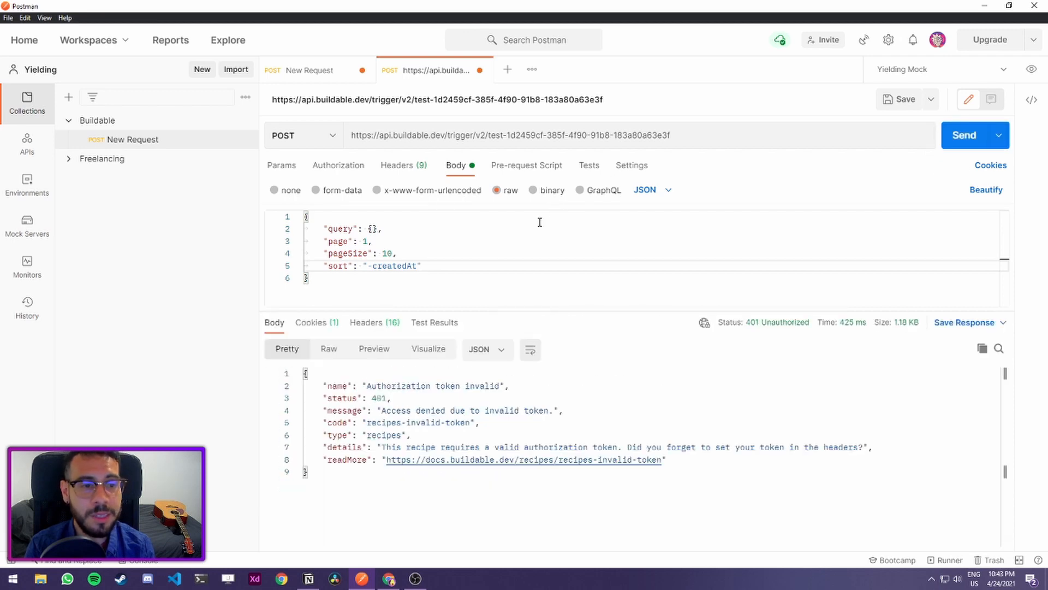
{"action": "left_click_drag", "start_coordinate": [350, 386], "coordinate": [510, 386]}
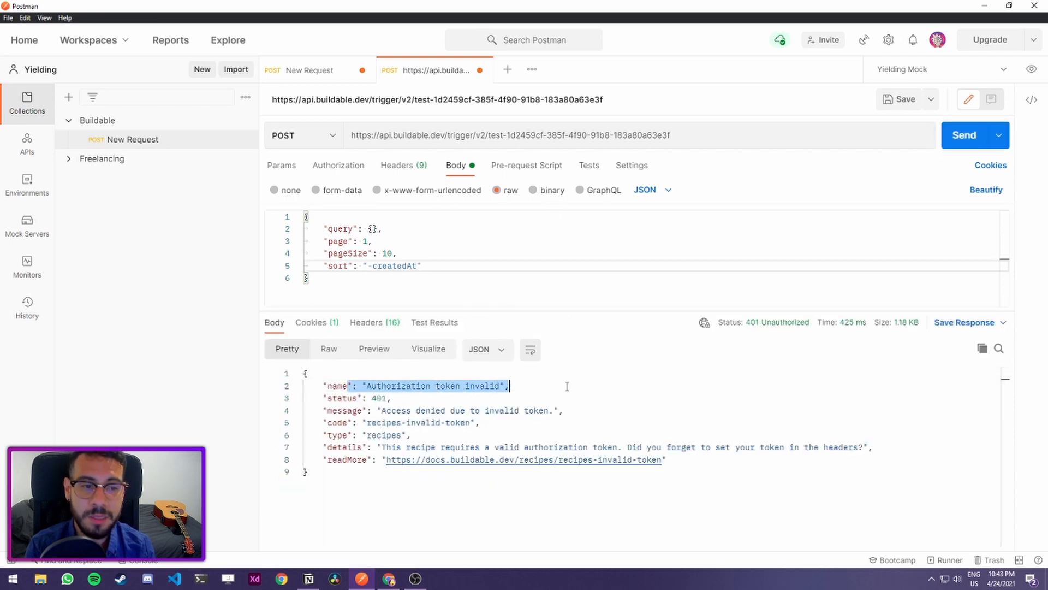
Switch to the todos/list recipe in the browser and disable its authentication requirement
{"action": "key", "text": "alt+Tab"}
{"action": "scroll", "coordinate": [655, 230], "scroll_direction": "up", "scroll_amount": 5}
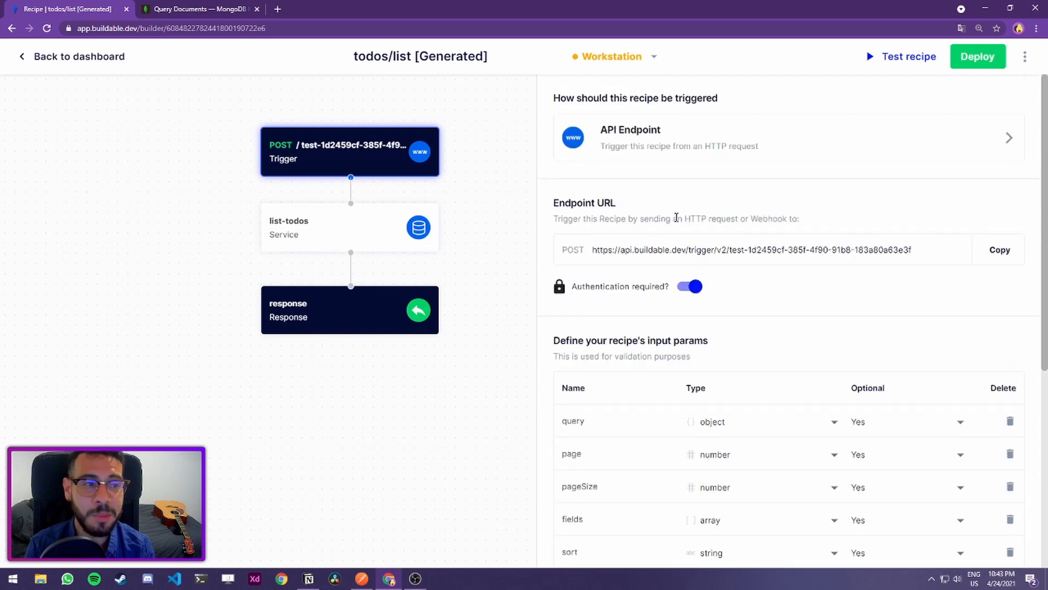
{"action": "left_click", "coordinate": [691, 289]}
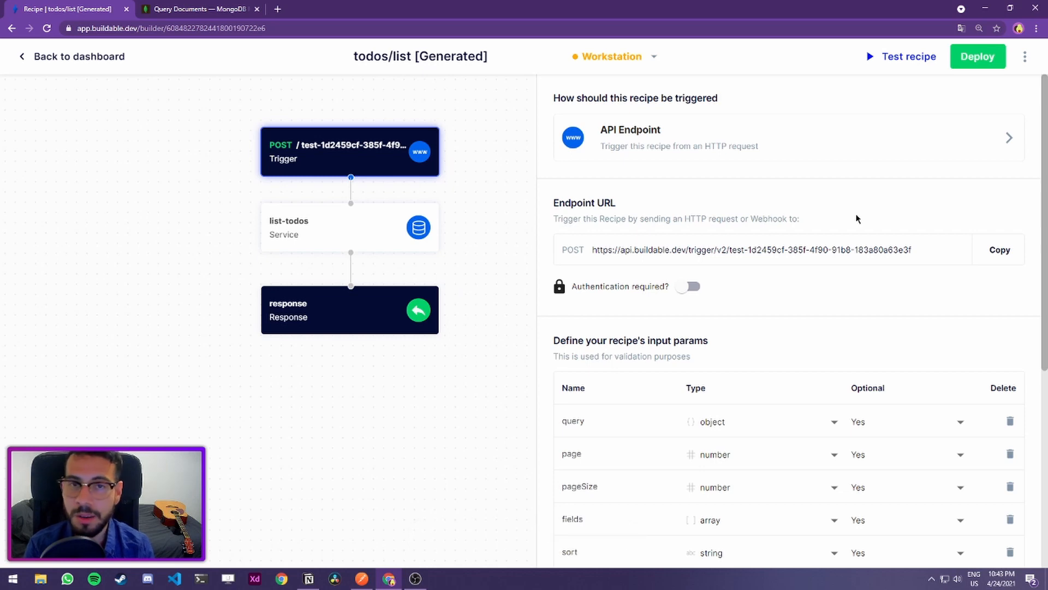
Switch to Postman, resend the todos/list request and examine the returned rows
{"action": "key", "text": "alt+Tab"}
{"action": "left_click", "coordinate": [516, 488]}
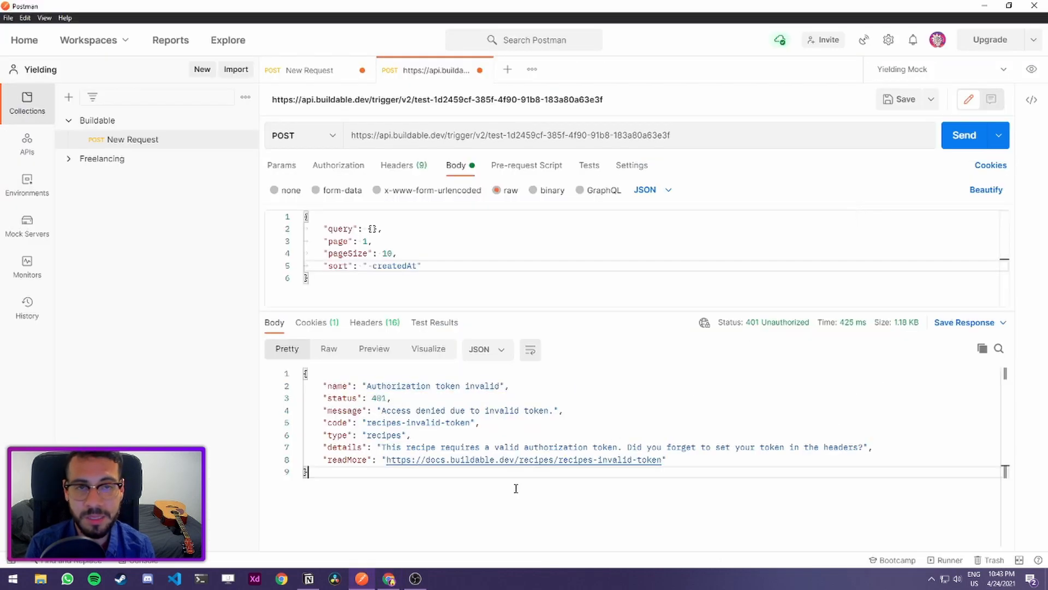
{"action": "left_click", "coordinate": [965, 136]}
{"action": "scroll", "coordinate": [518, 371], "scroll_direction": "down", "scroll_amount": 3}
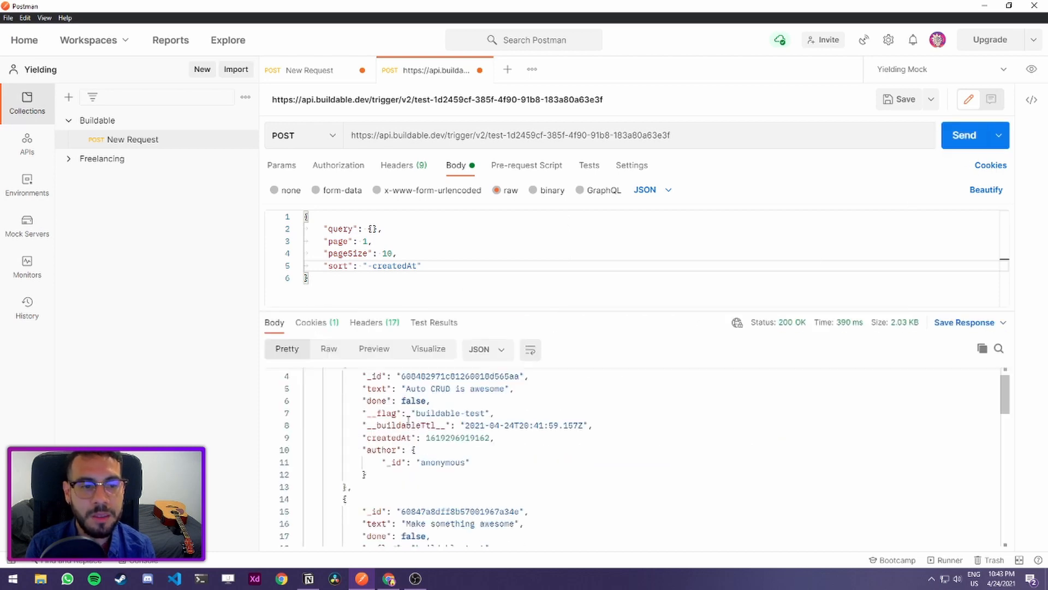
{"action": "scroll", "coordinate": [459, 393], "scroll_direction": "up", "scroll_amount": 3}
{"action": "scroll", "coordinate": [452, 399], "scroll_direction": "down", "scroll_amount": 7}
{"action": "scroll", "coordinate": [452, 399], "scroll_direction": "down", "scroll_amount": 6}
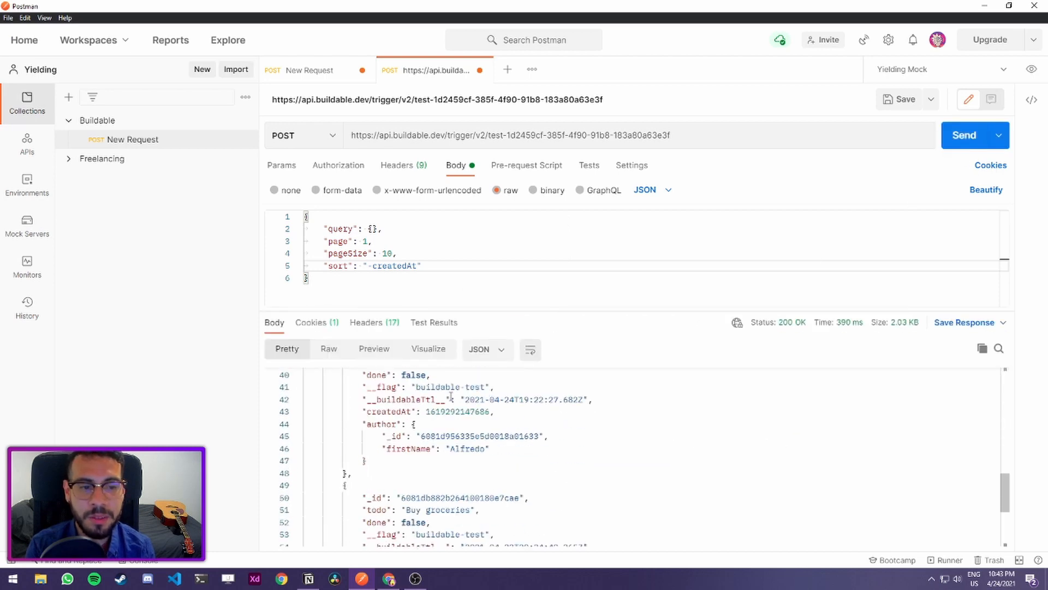
{"action": "scroll", "coordinate": [435, 477], "scroll_direction": "up", "scroll_amount": 10}
{"action": "scroll", "coordinate": [427, 450], "scroll_direction": "up", "scroll_amount": 3}
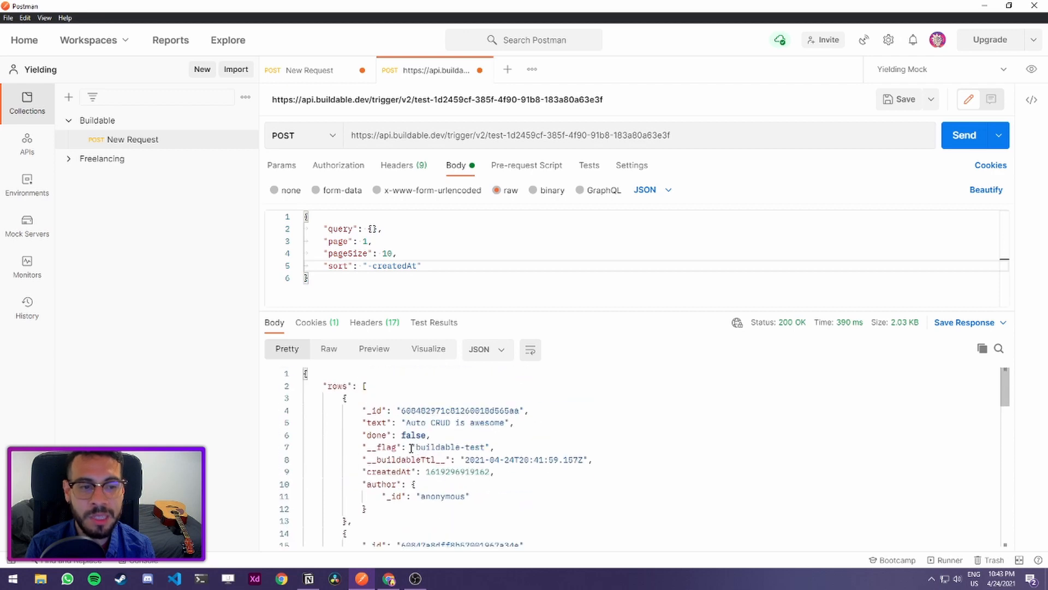
{"action": "left_click", "coordinate": [374, 402]}
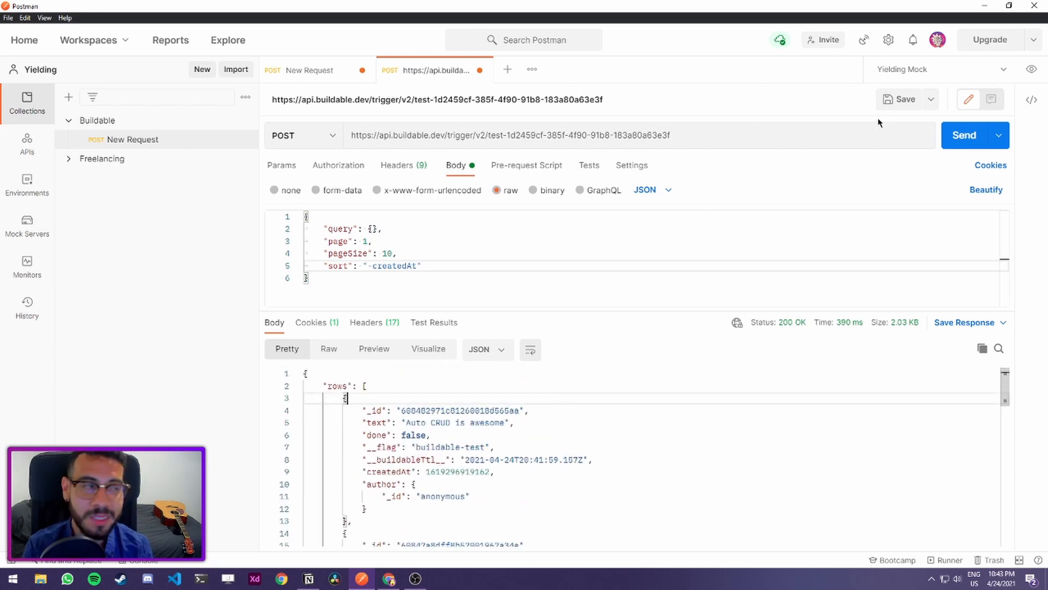
Minimize Postman and return from the todos/list recipe to the Buildable recipes list
{"action": "left_click", "coordinate": [984, 6]}
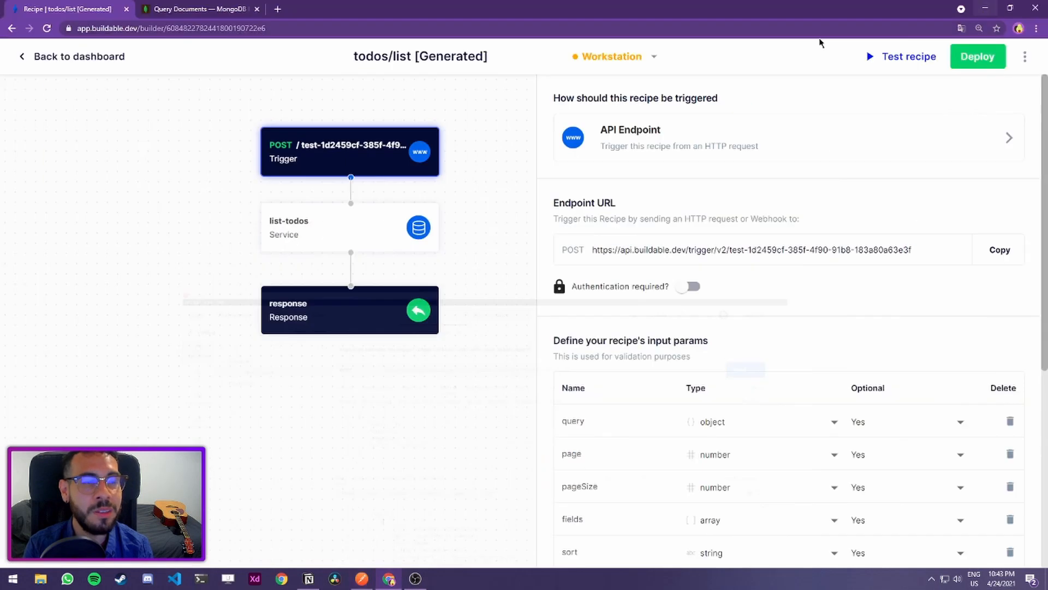
{"action": "left_click", "coordinate": [65, 63]}
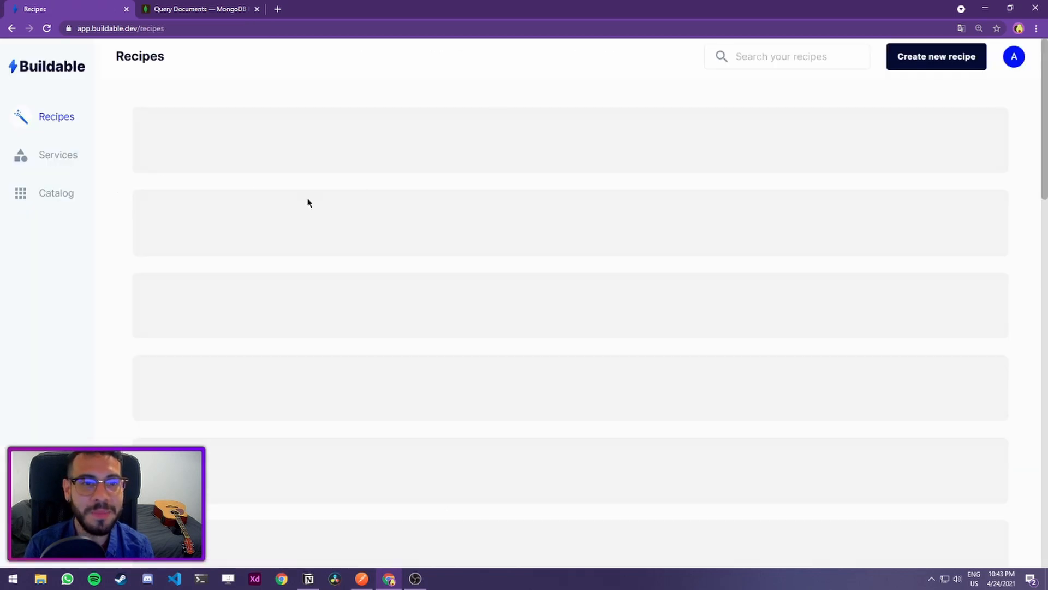